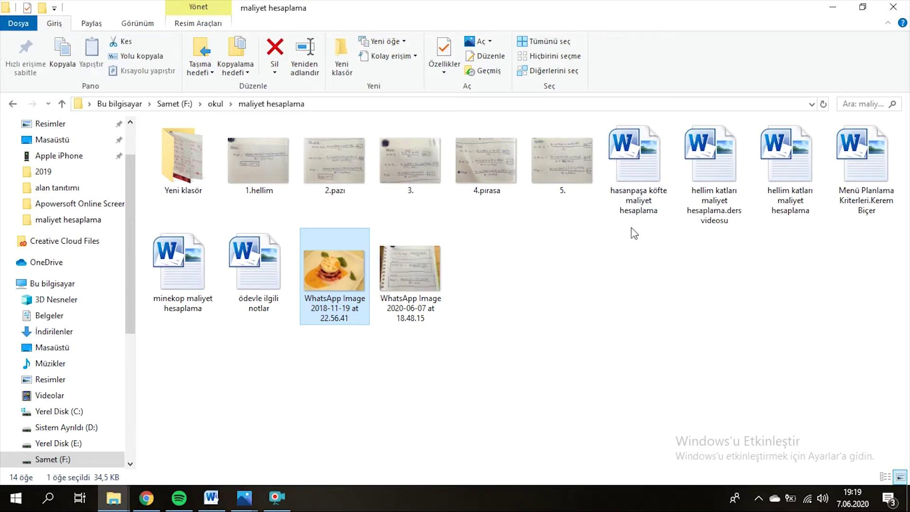
Open the Word document "hasanpaşa köfte maliyet hesaplama" from the maliyet hesaplama folder.
click(644, 182)
click(716, 186)
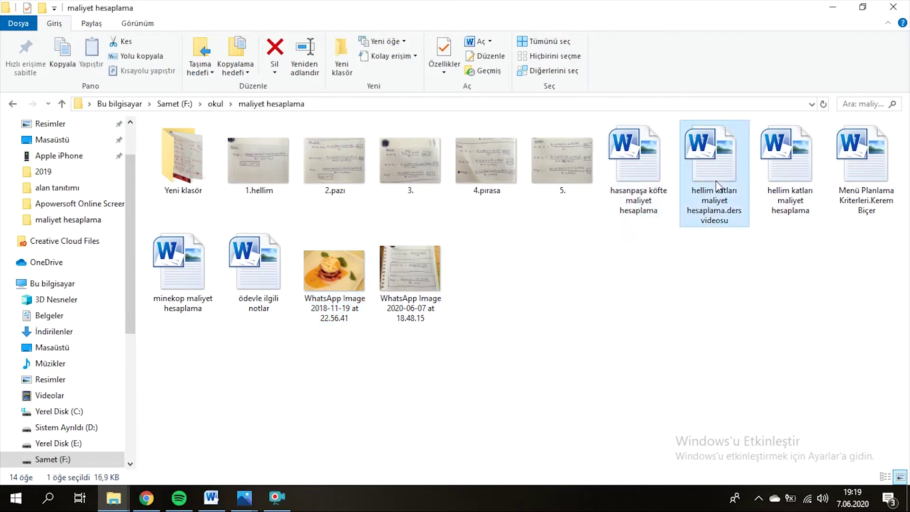
click(635, 167)
double_click(635, 167)
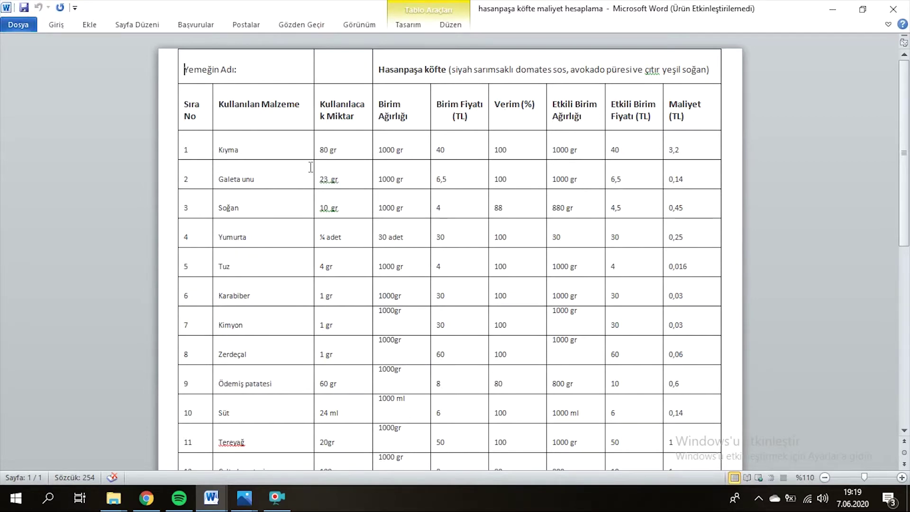
Review the Hasanpaşa köfte cost table from the ingredient rows down to Toplam Maliyet, and close the document.
scroll(263, 260, down, 5)
scroll(263, 259, down, 3)
scroll(264, 261, up, 8)
scroll(691, 201, down, 7)
scroll(661, 256, down, 1)
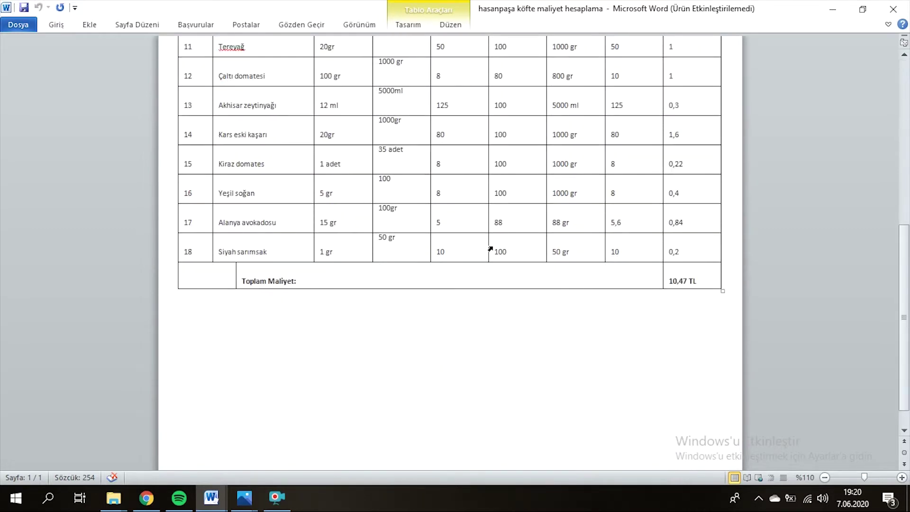
scroll(491, 248, down, 1)
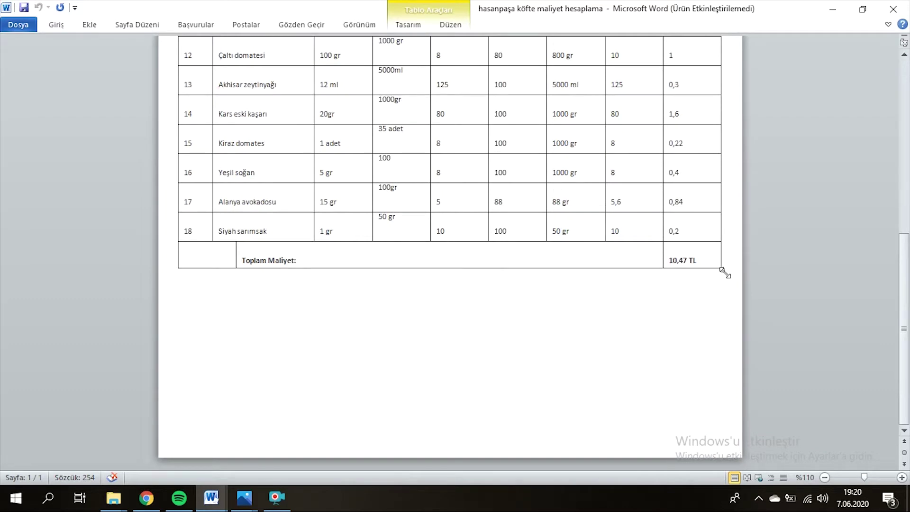
scroll(465, 253, up, 9)
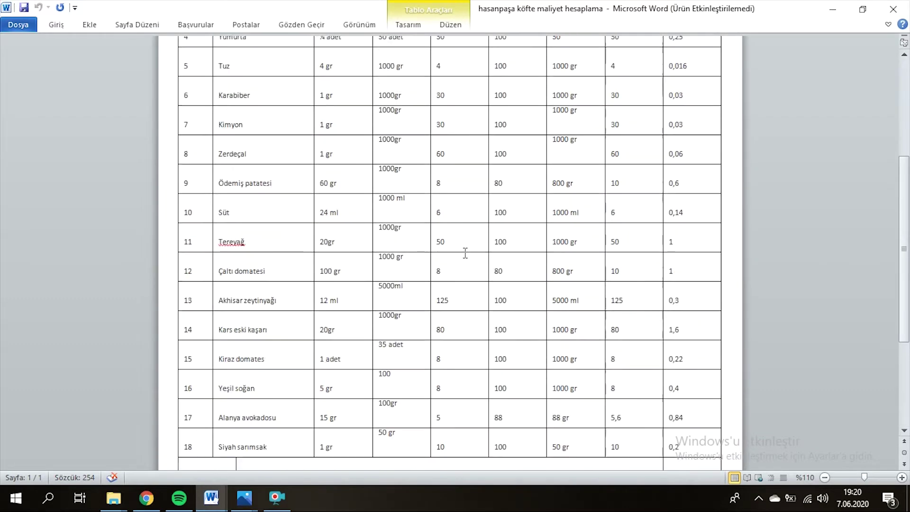
scroll(465, 252, up, 3)
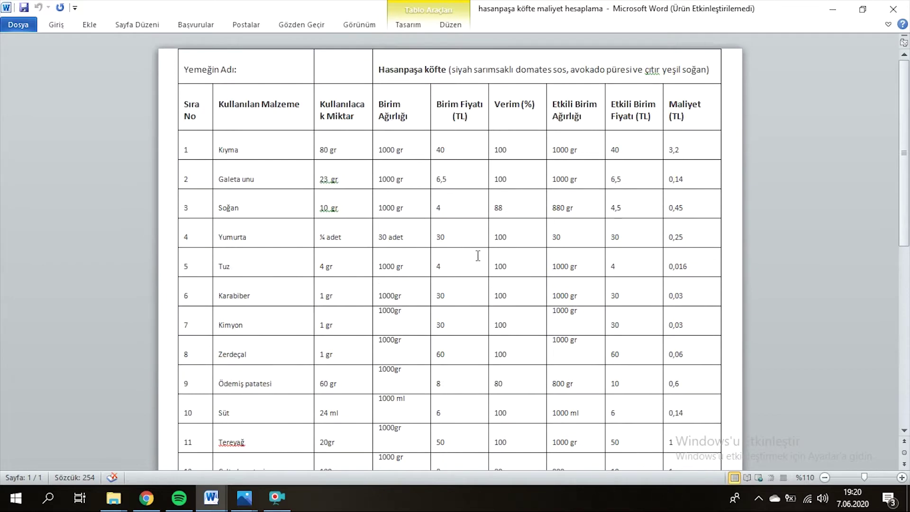
click(901, 11)
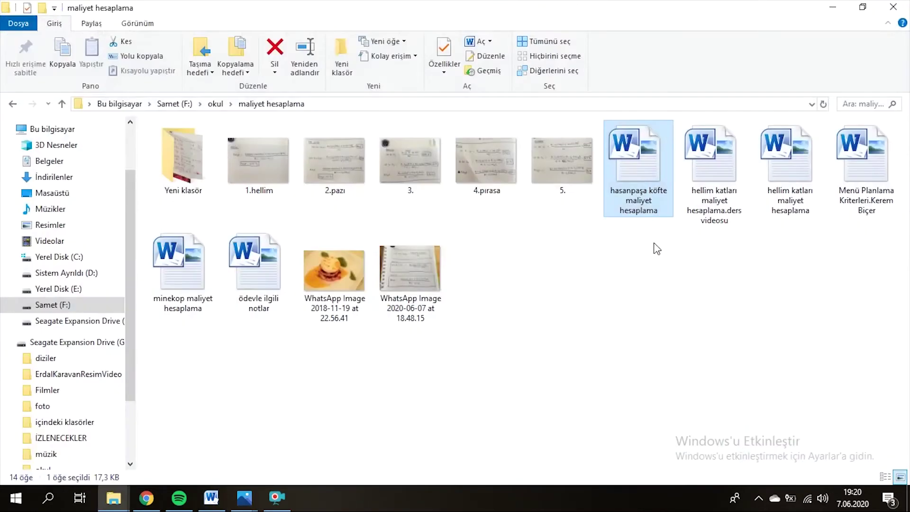
Open the document "hellim katları maliyet hesaplama.ders videosu", view the dish photo "WhatsApp Image 2018-11-19 at 22.56.41", and return to the document.
double_click(709, 182)
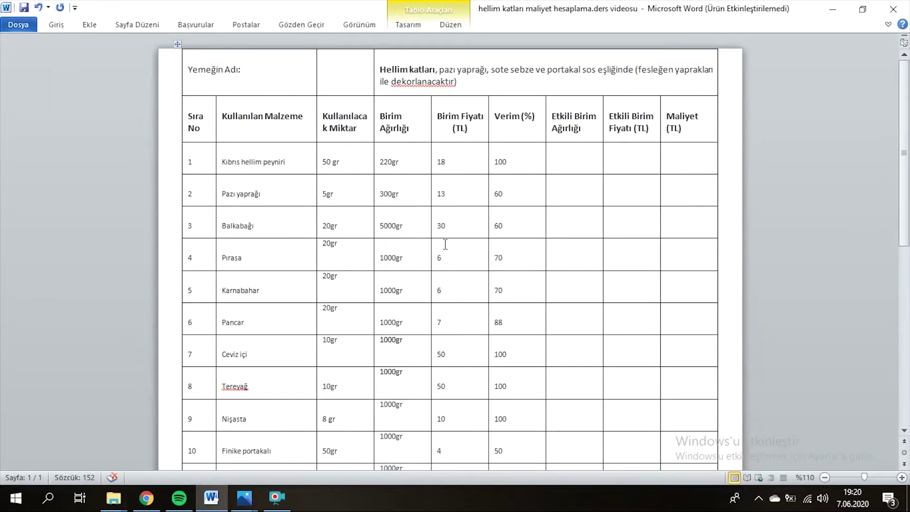
click(833, 9)
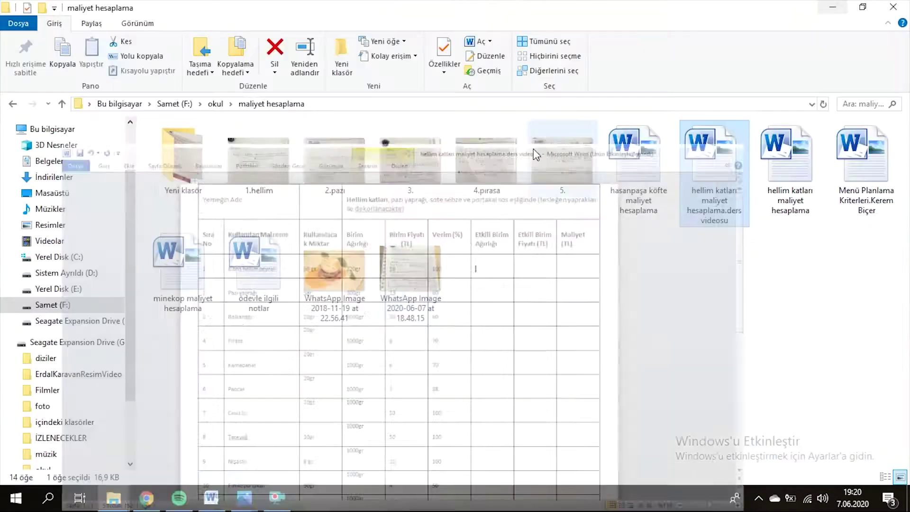
click(322, 283)
double_click(322, 283)
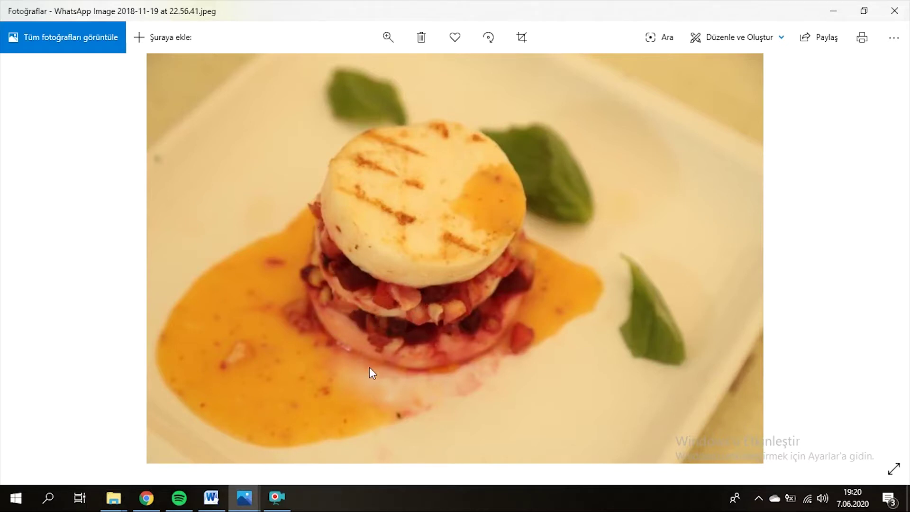
click(831, 12)
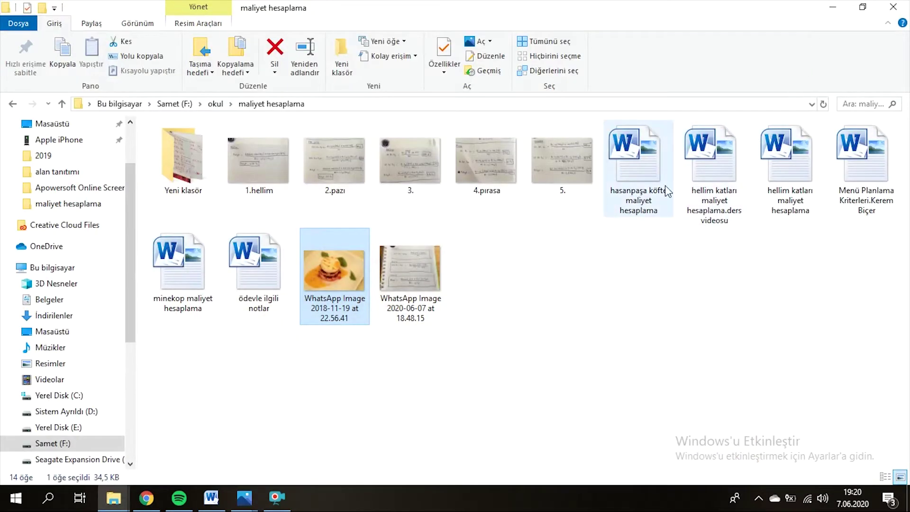
click(220, 501)
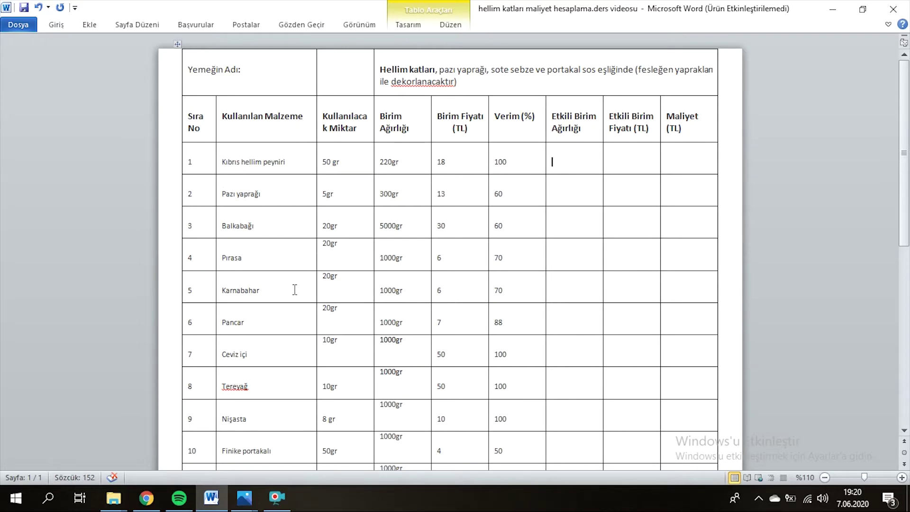
Fill in 220 gr as Etkili Birim Ağırlığı and 18 TL as Etkili Birim Fiyatı in the Kıbrıs hellim peyniri row.
scroll(287, 315, down, 5)
scroll(519, 379, down, 5)
scroll(514, 284, up, 10)
click(524, 193)
text(220 gr)
click(613, 159)
text(18 TL)
Open the image "1.hellim" to view the handwritten hellim cost calculation.
click(207, 503)
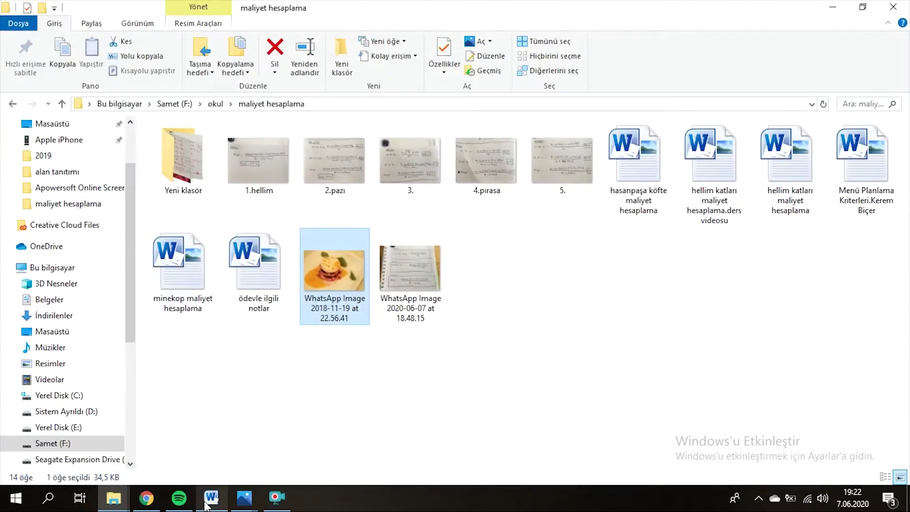
click(206, 504)
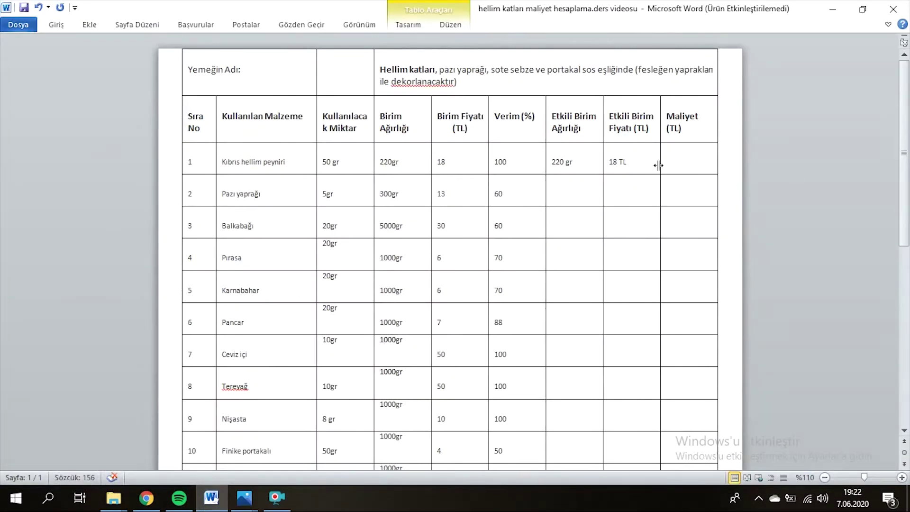
click(214, 498)
click(248, 166)
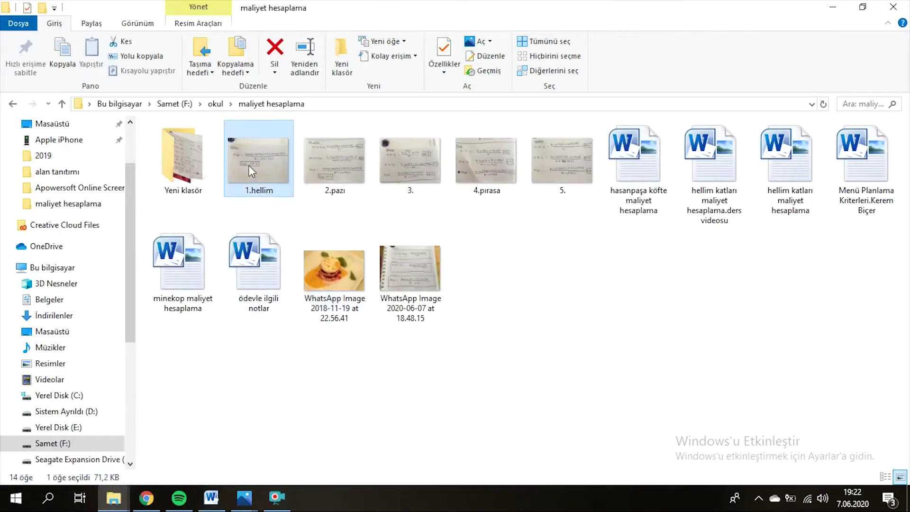
double_click(249, 166)
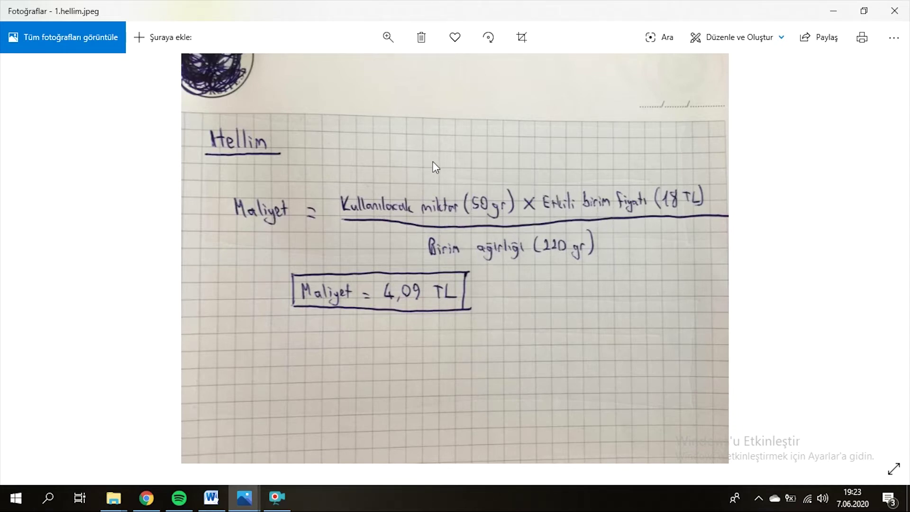
Compare the hellim cost formula in the image with the amount, unit weight and effective price in the table's first row.
click(215, 502)
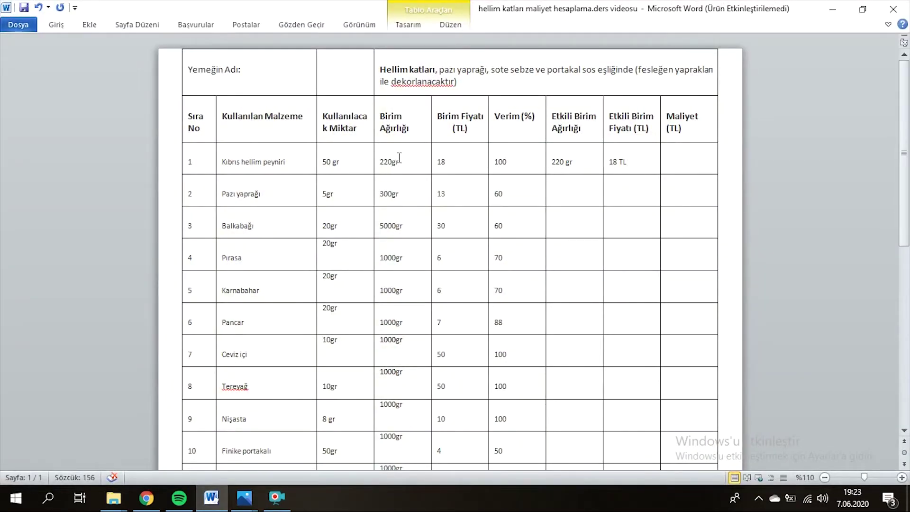
click(208, 508)
click(208, 508)
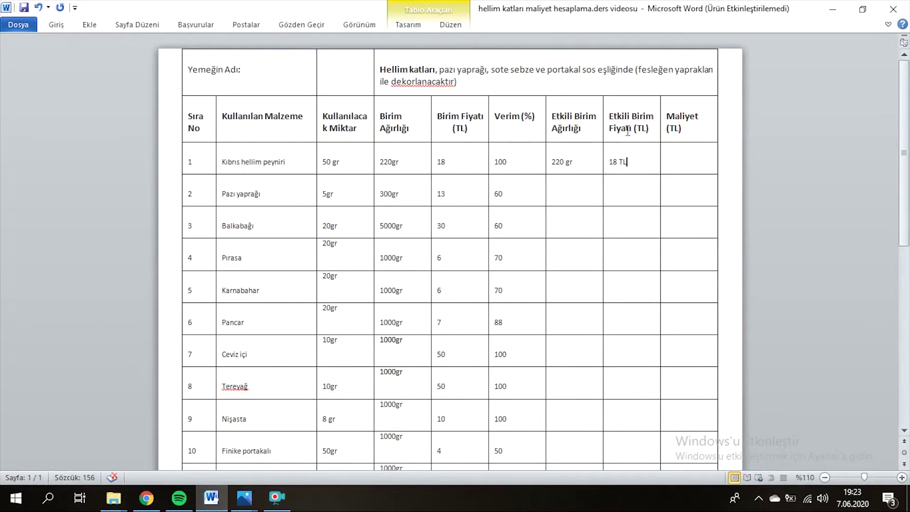
click(210, 505)
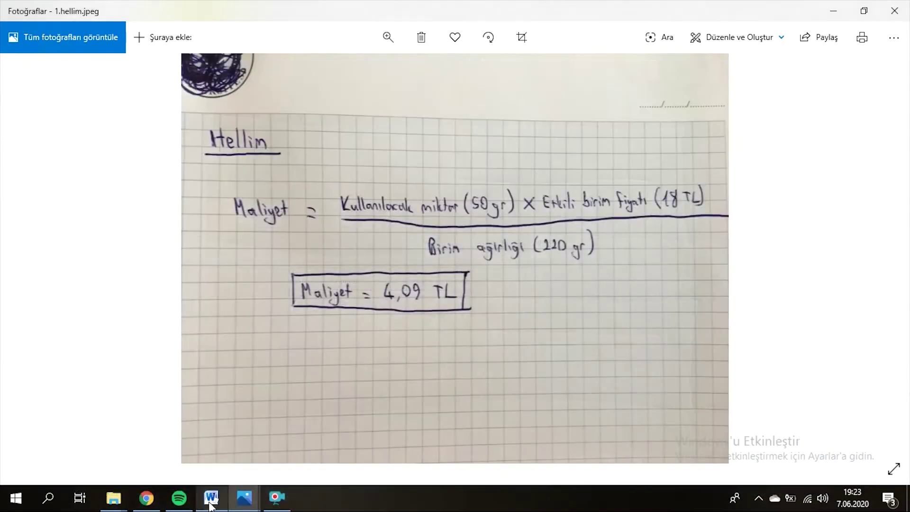
click(210, 506)
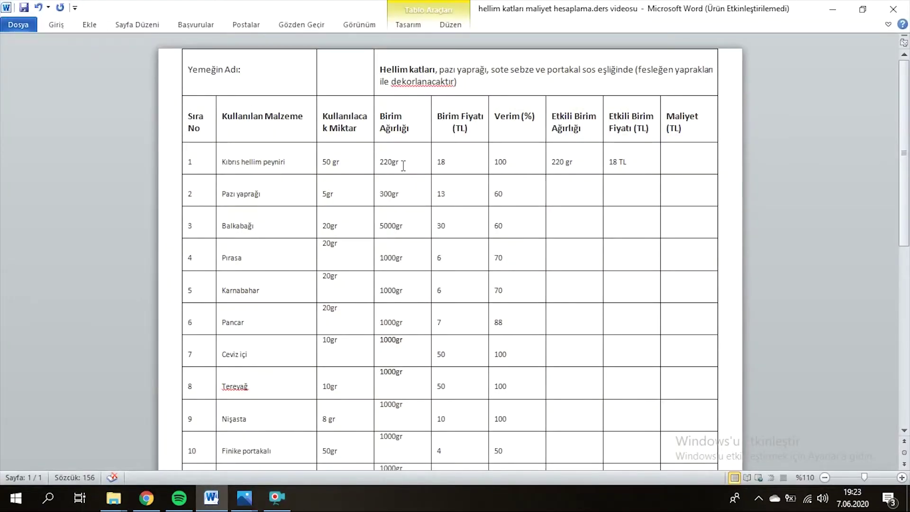
click(271, 449)
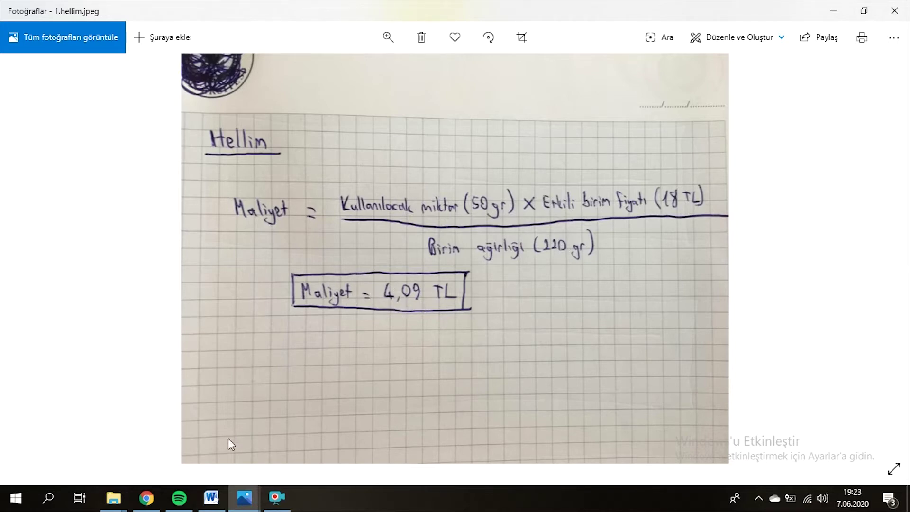
click(211, 497)
Enter 4.09 as the Maliyet of Kıbrıs hellim peyniri, and write the Pazı yaprağı amount as "5 gr".
click(683, 163)
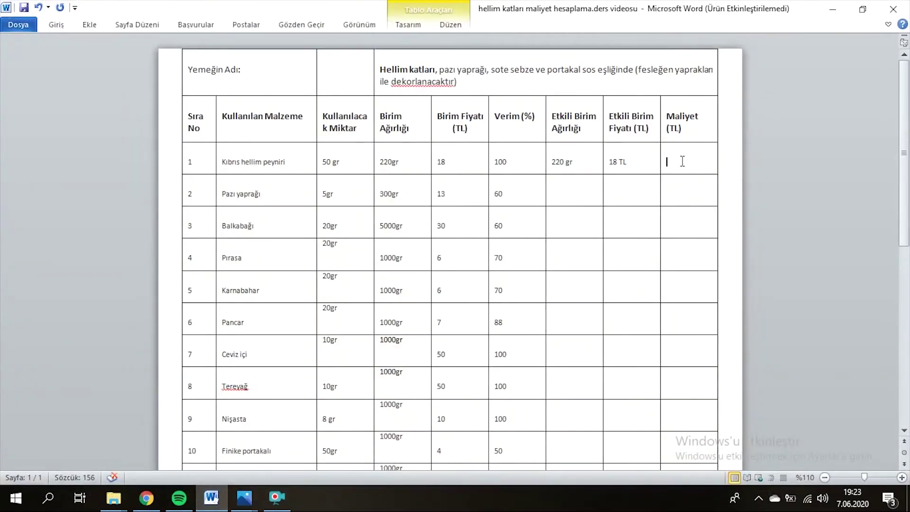
text(4.)
click(326, 195)
Examine the Birim Ağırlığı, Birim Fiyatı and Verim values in the Pazı yaprağı row.
drag(404, 196, 383, 200)
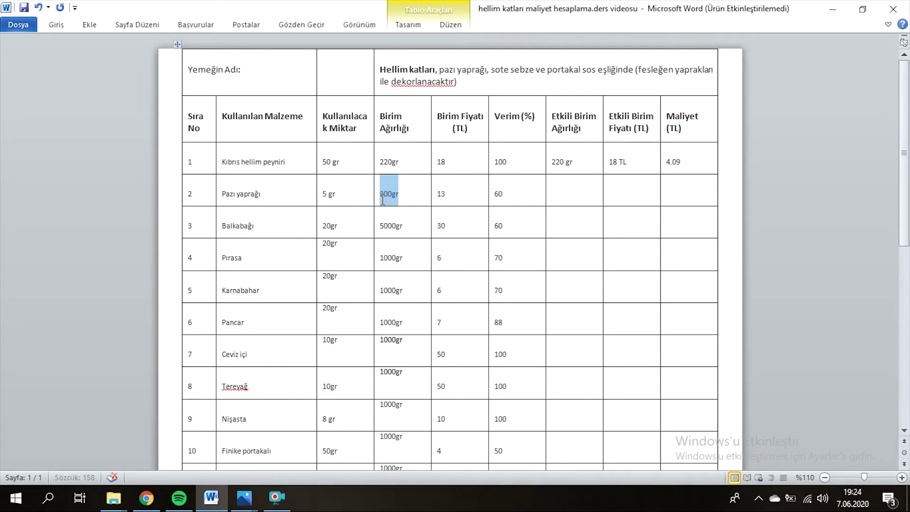
click(417, 197)
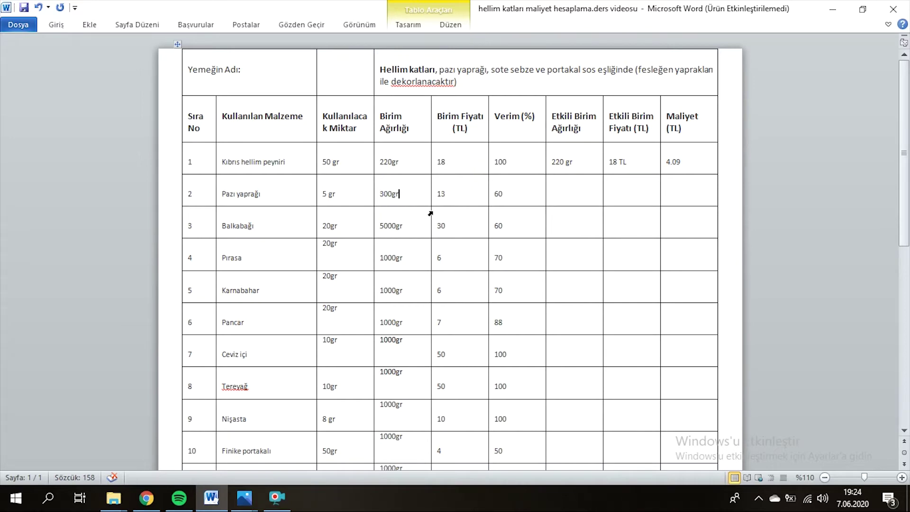
drag(400, 195, 388, 194)
drag(455, 196, 437, 197)
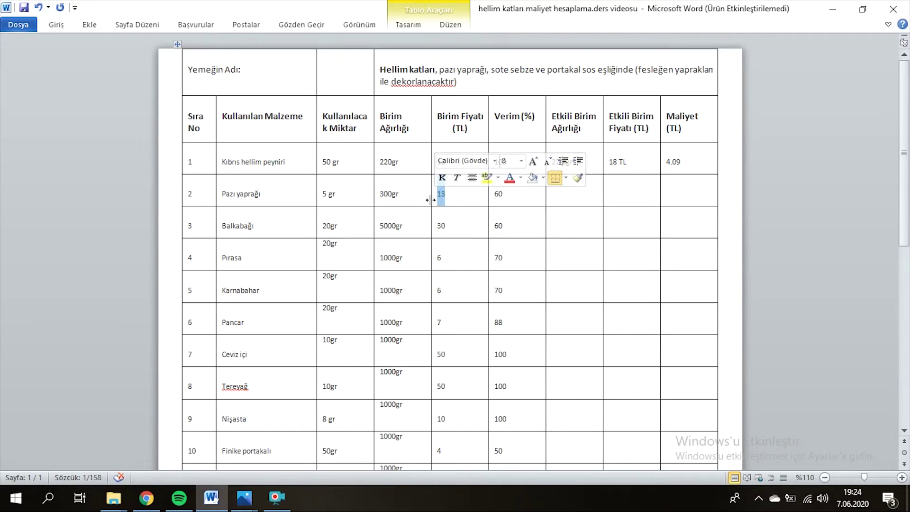
click(405, 198)
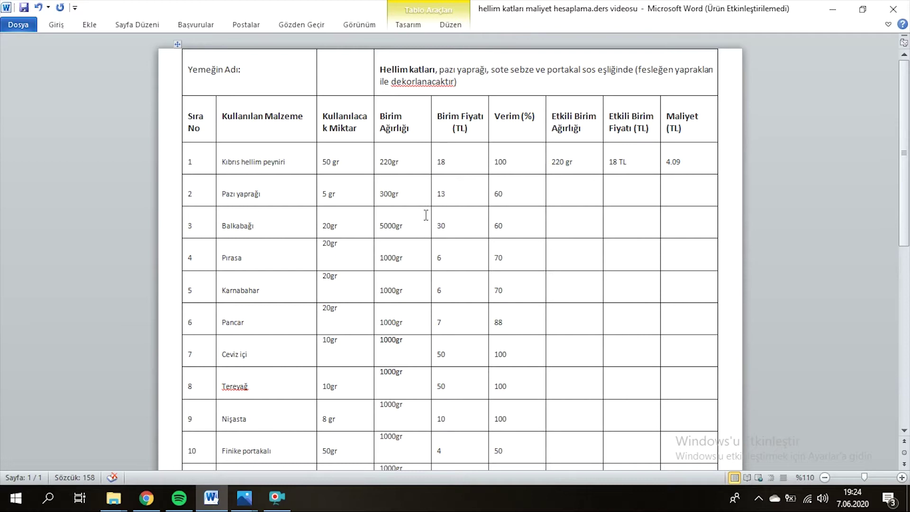
double_click(503, 195)
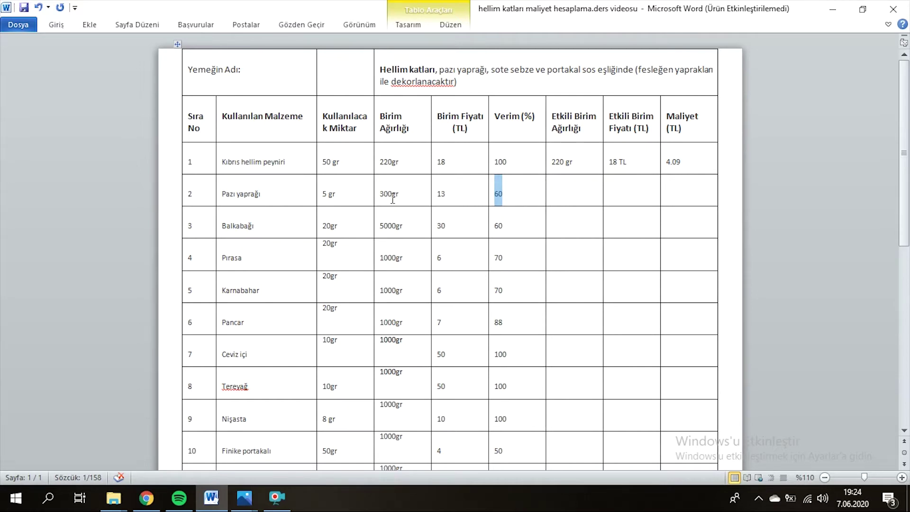
click(517, 195)
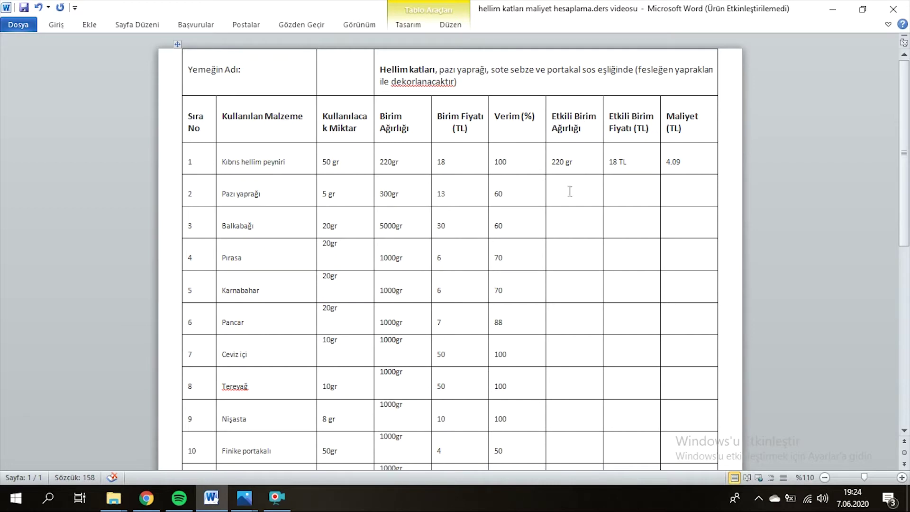
Show the image "2.pazı" and compare its effective weight, effective price and cost calculations with the Pazı yaprağı row.
click(217, 502)
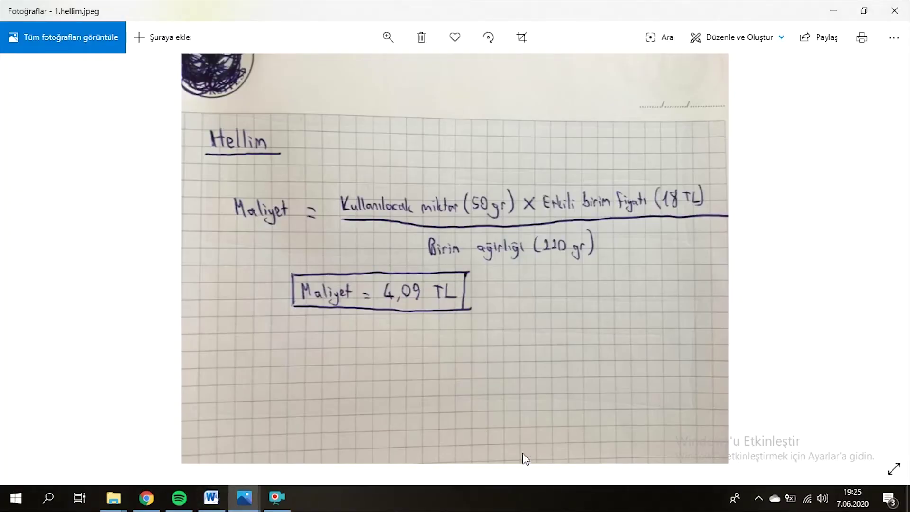
key(Right)
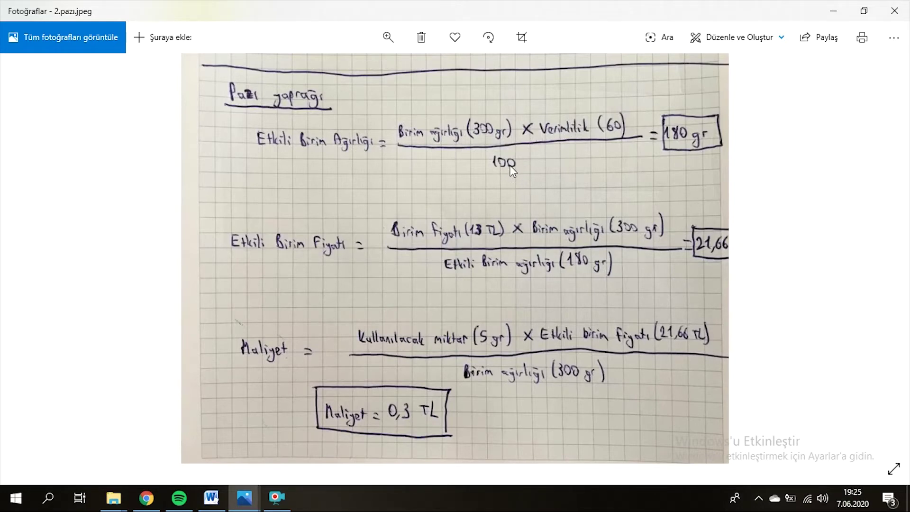
click(211, 497)
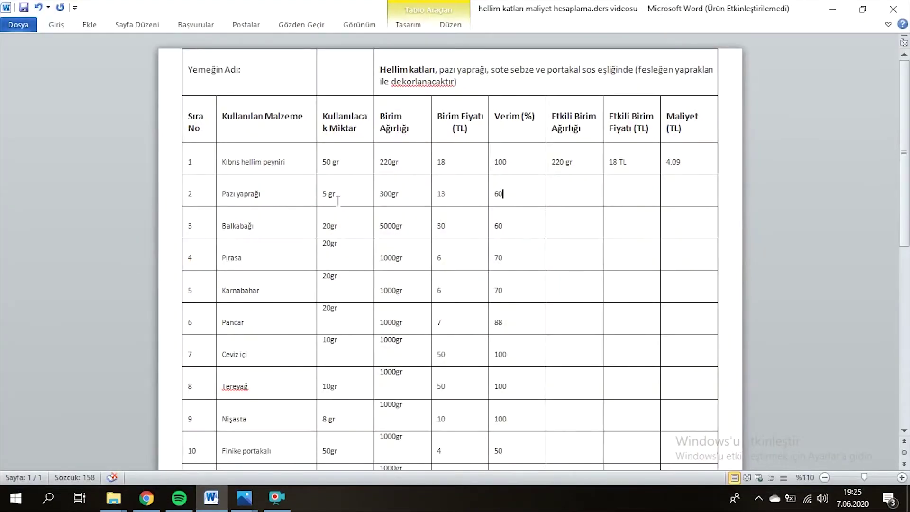
click(212, 505)
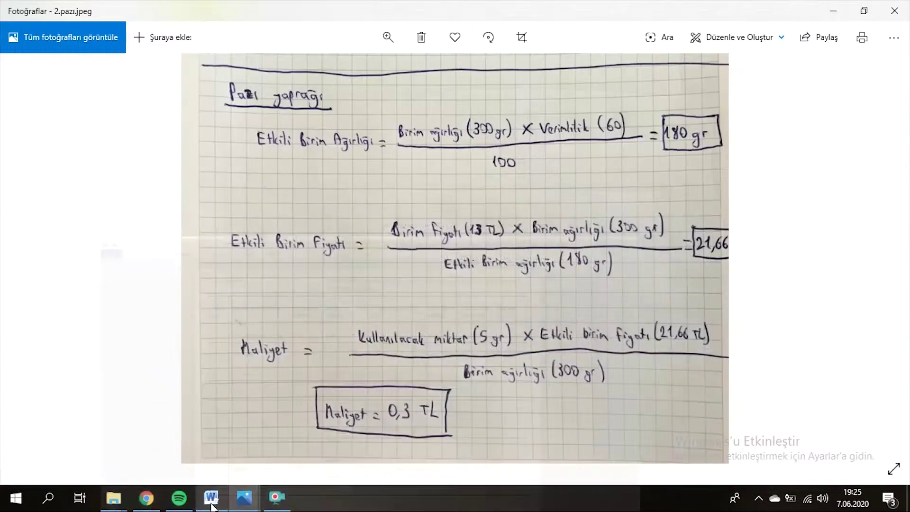
click(212, 505)
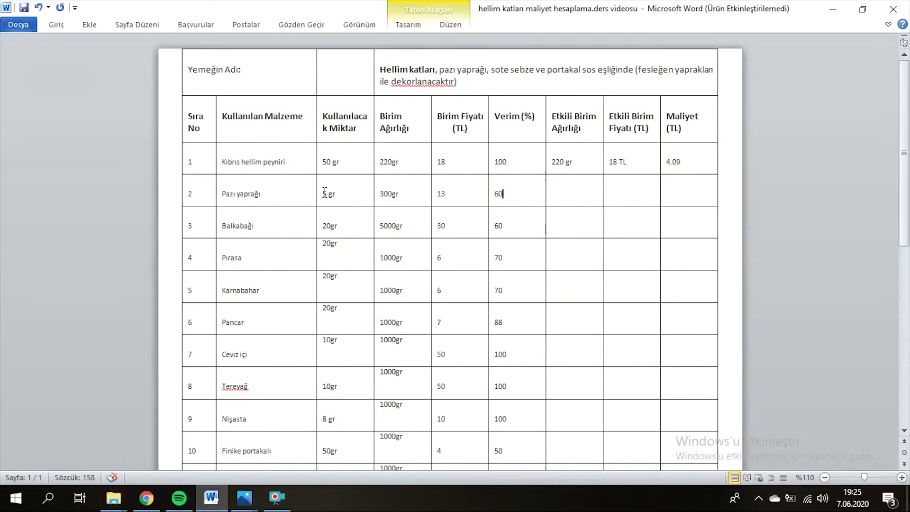
click(508, 194)
click(212, 498)
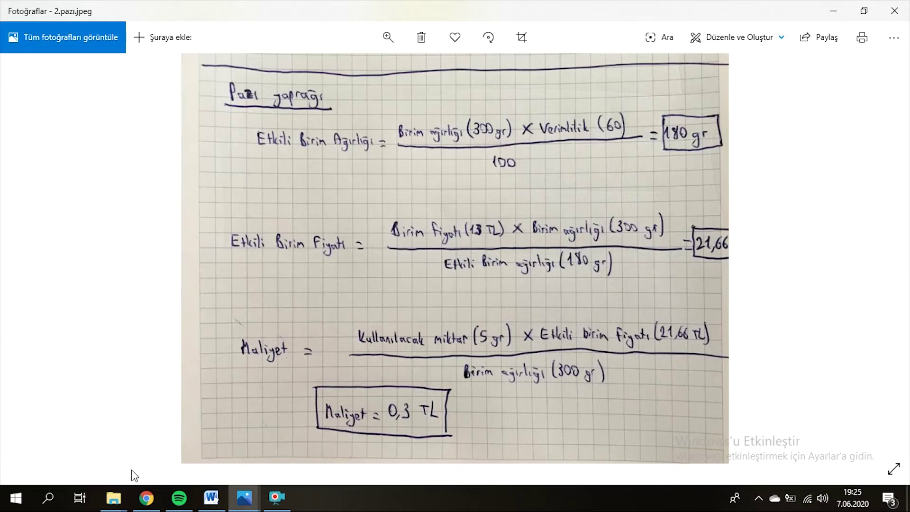
click(212, 498)
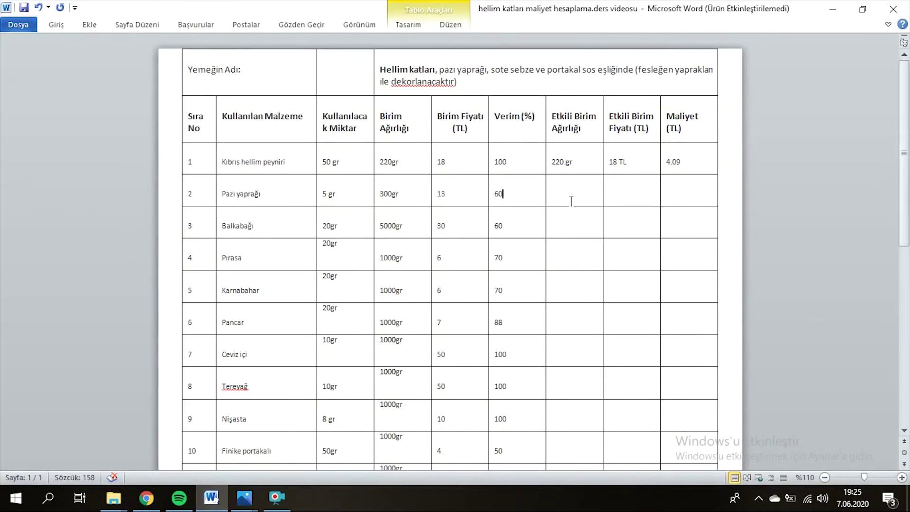
Enter "180 gr" as the Etkili Birim Ağırlığı and 21.66 as the Etkili Birim Fiyatı of Pazı yaprağı, following its handwritten calculation.
click(571, 201)
text(180 gr)
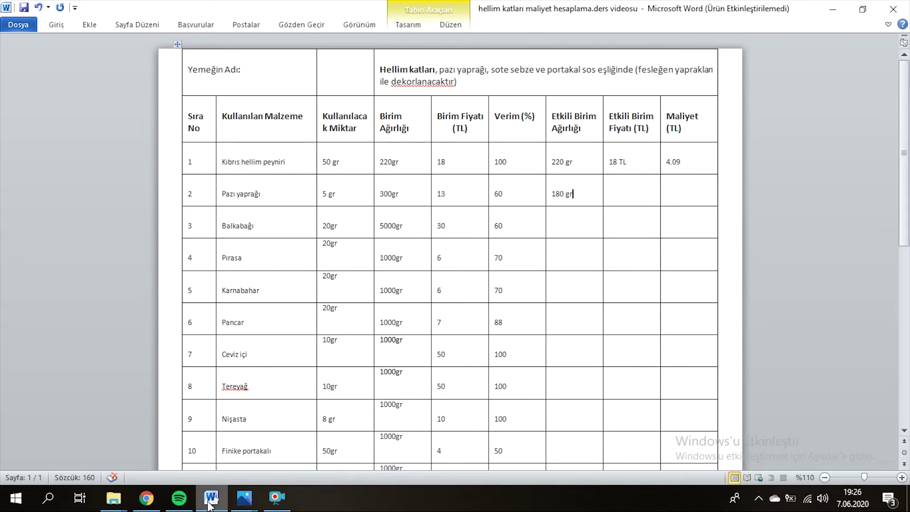
click(244, 498)
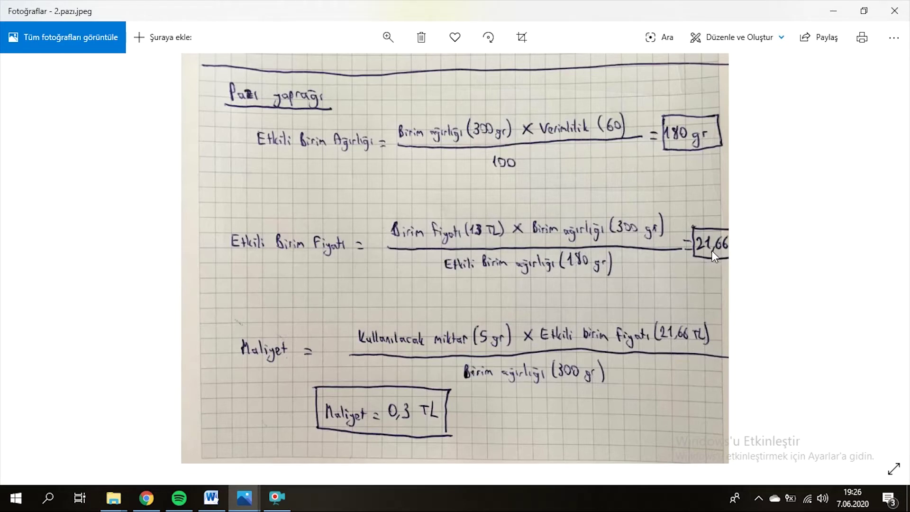
click(211, 498)
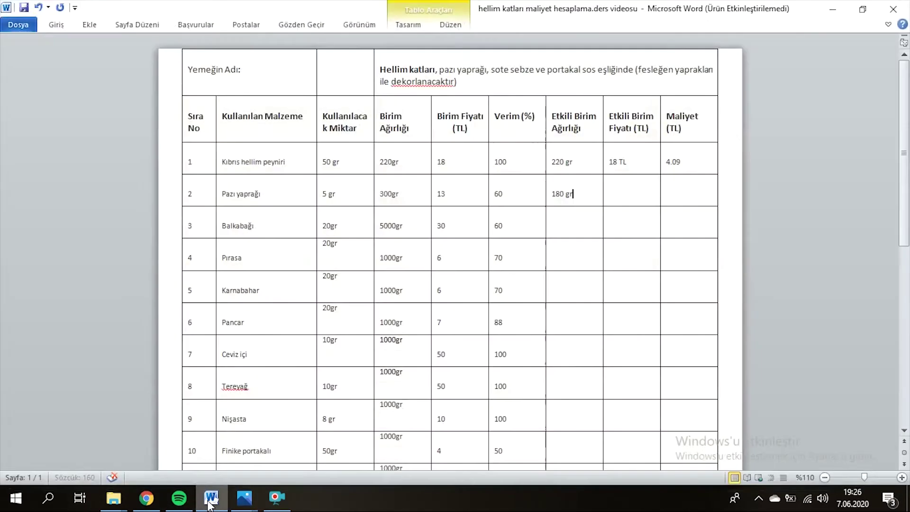
click(631, 193)
text(21)
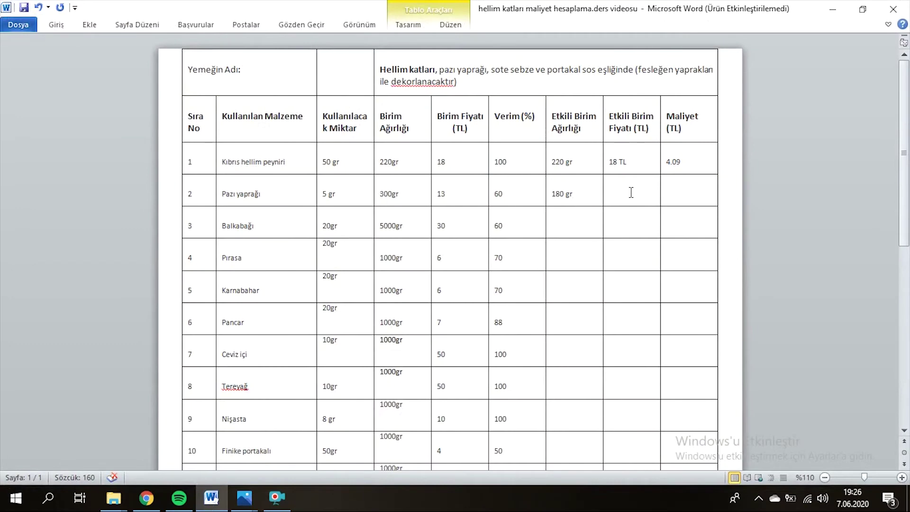
text(.66)
Check the Pazı yaprağı cost formula in the image against the table row and enter 0.3 as its Maliyet.
click(685, 195)
click(213, 506)
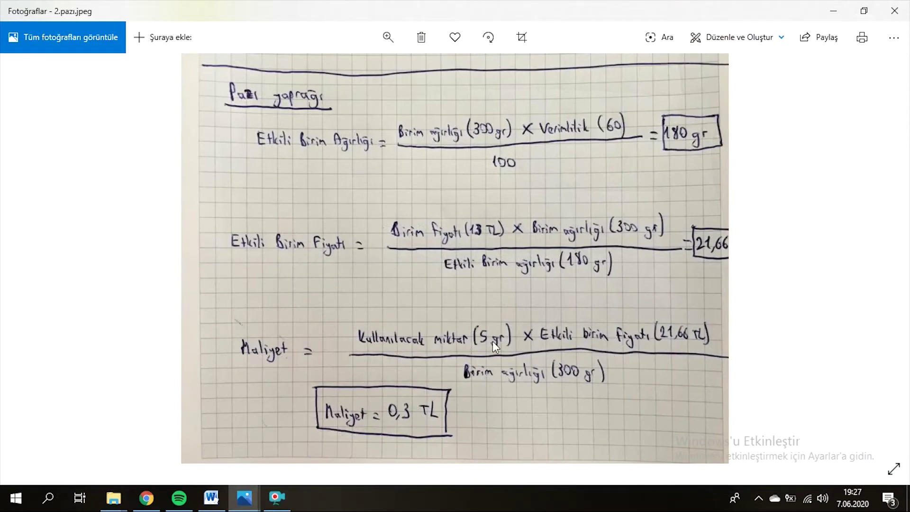
click(211, 498)
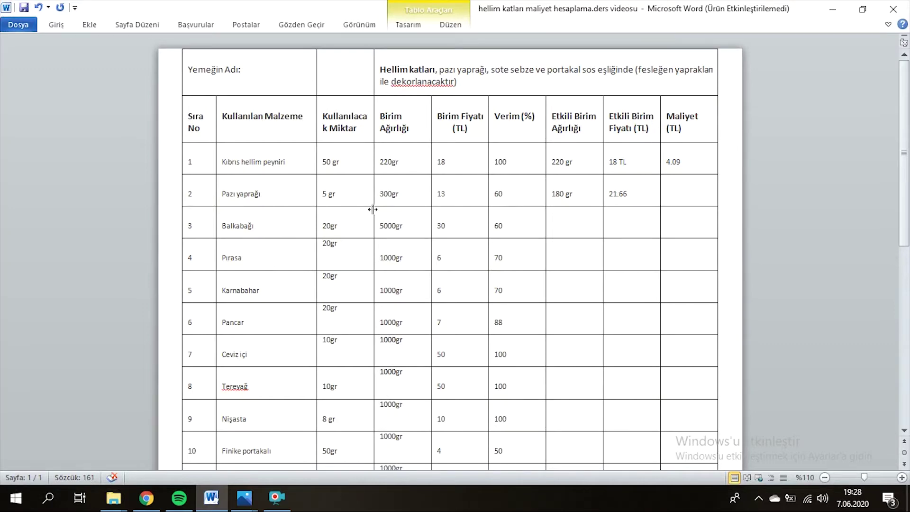
drag(407, 192, 380, 192)
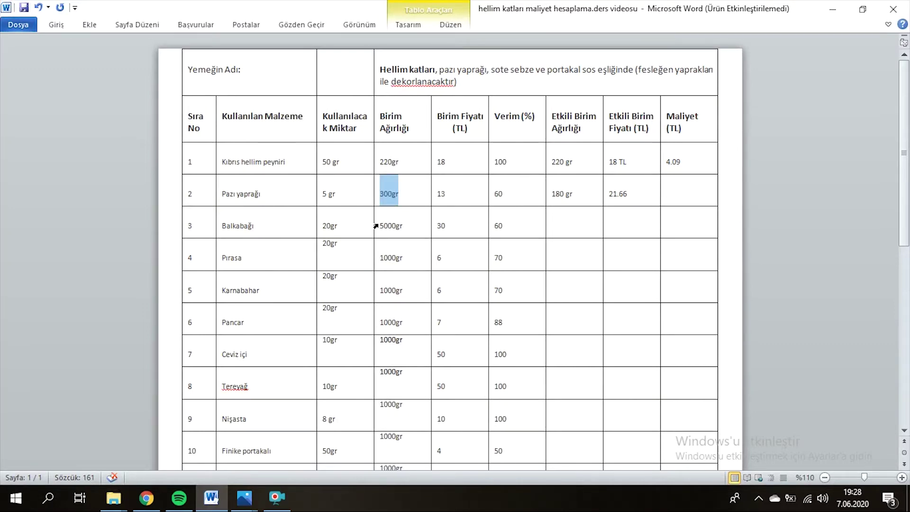
click(215, 504)
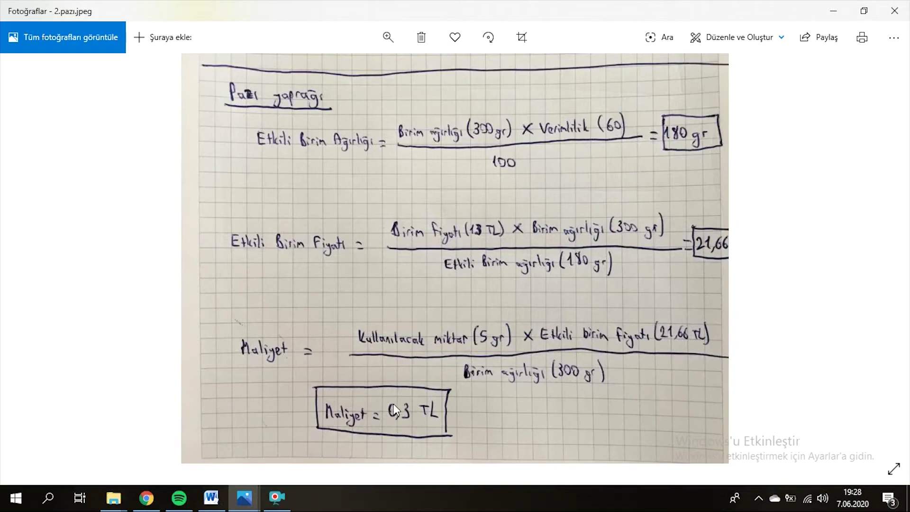
click(211, 498)
click(685, 198)
text(0.3)
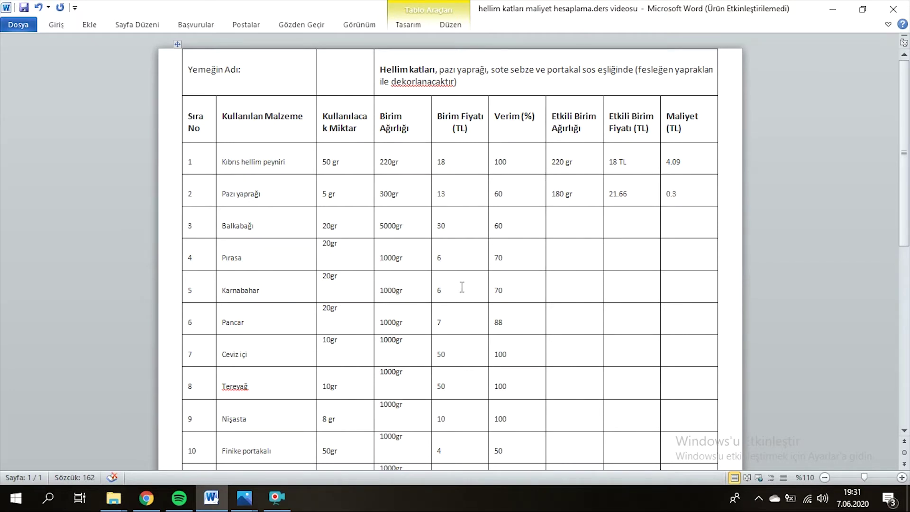
Open the Balkabağı calculation image "3." from the "maliyet hesaplama" folder.
click(363, 231)
click(217, 499)
mouse_move(247, 502)
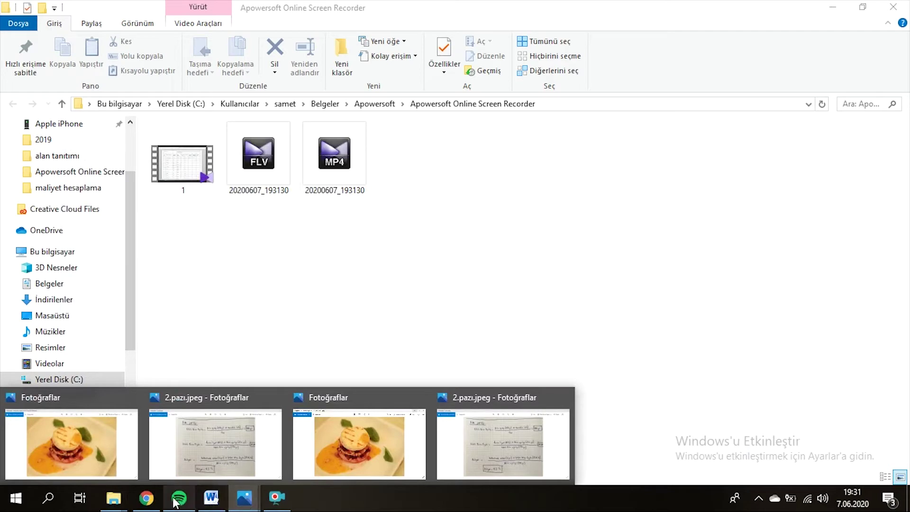
mouse_move(115, 498)
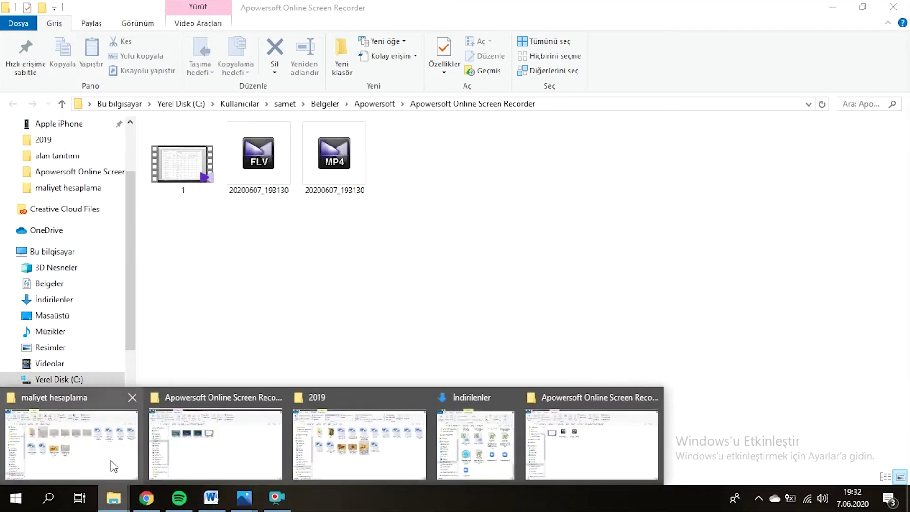
click(113, 465)
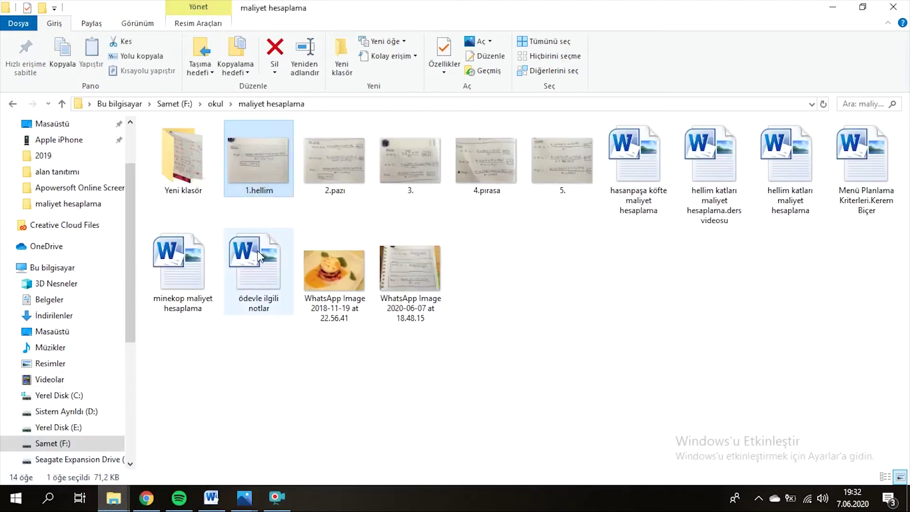
click(401, 165)
double_click(402, 165)
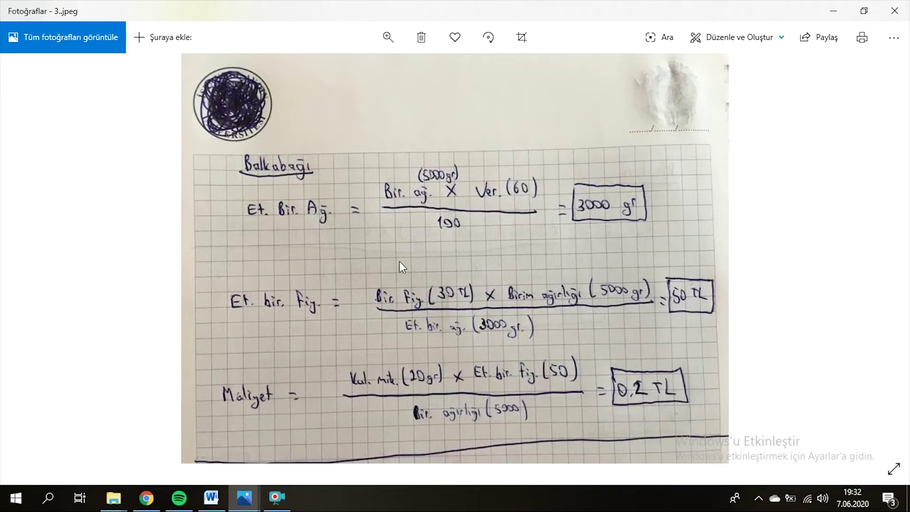
Compare the Balkabağı row with its calculation image and enter "3000 gr" as its Etkili Birim Ağırlığı.
click(211, 497)
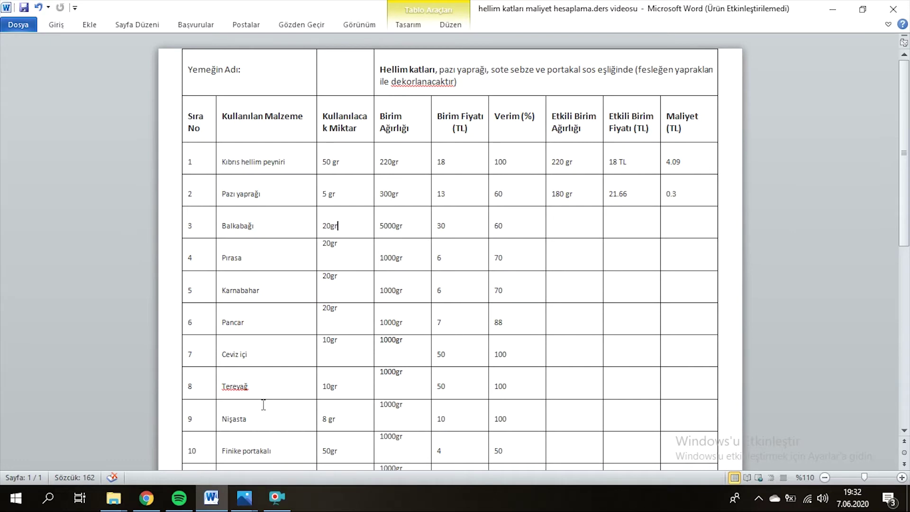
click(211, 506)
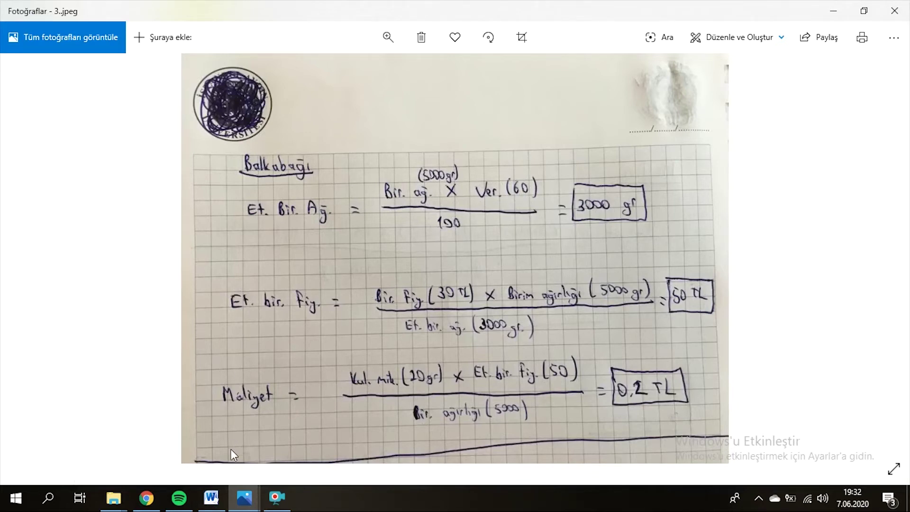
click(211, 498)
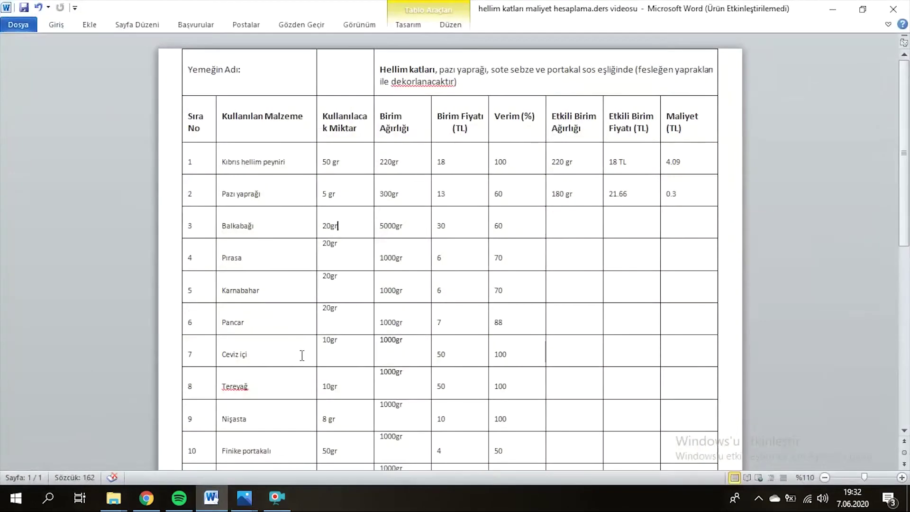
click(576, 220)
text(3000 gr)
Look up the effective unit price in the Balkabağı calculation and enter "50 TL" as its Etkili Birim Fiyatı.
click(244, 498)
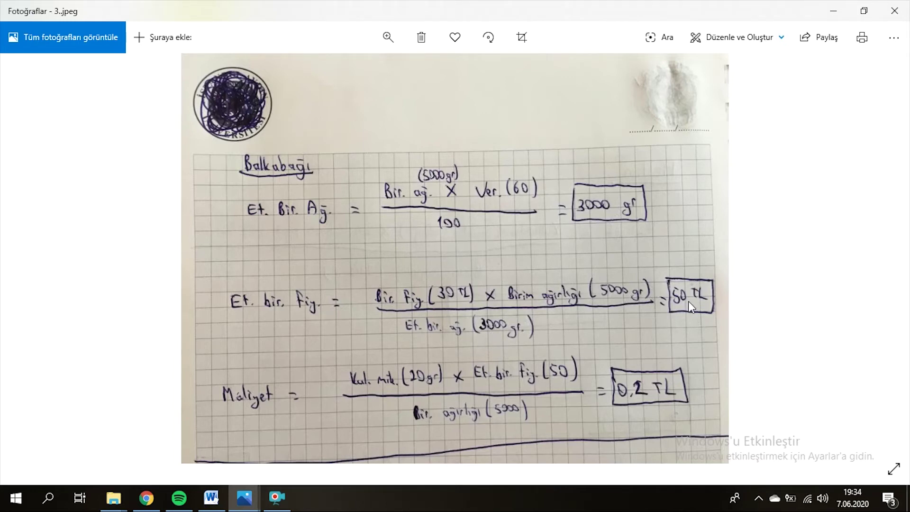
click(211, 498)
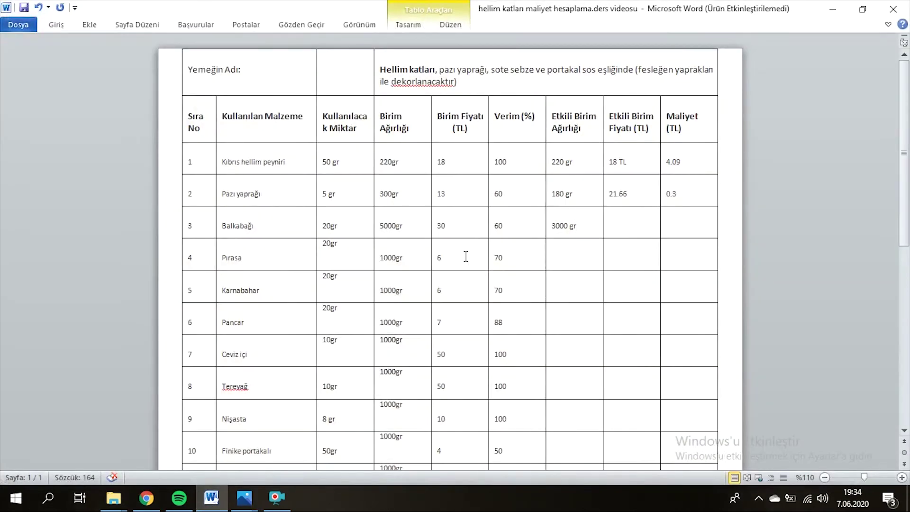
click(614, 226)
text(50 TL)
Look up the cost in the Balkabağı calculation and enter 0.2 as its Maliyet.
click(213, 502)
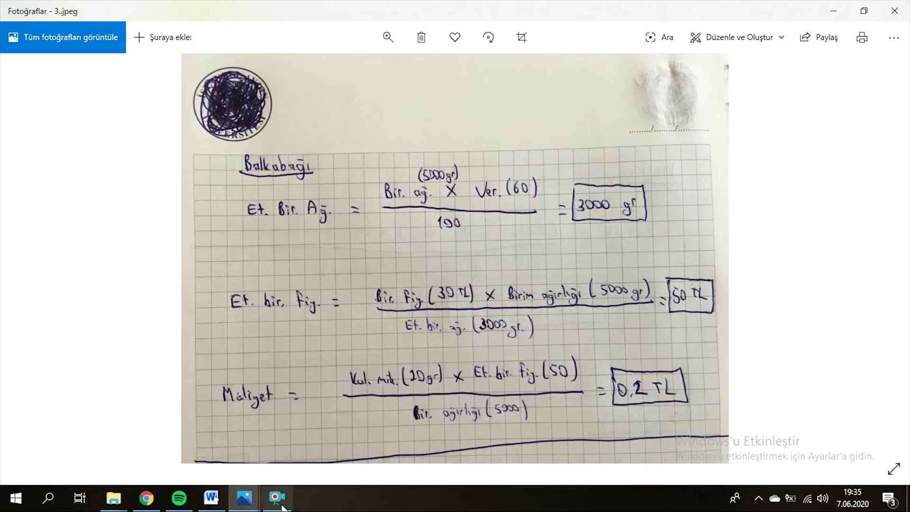
click(211, 498)
click(701, 212)
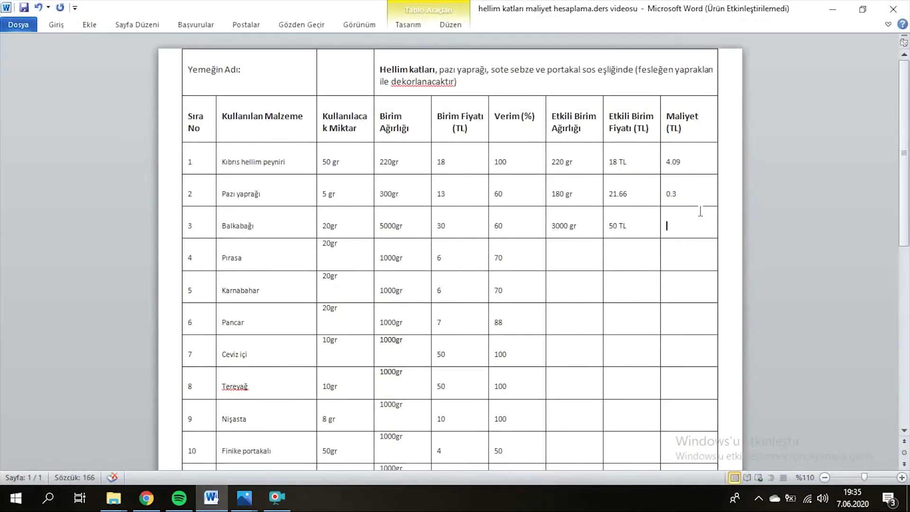
text(0.2)
Review the Verim value in the Pırasa row and open the image "4.pırasa" from the "maliyet hesaplama" folder.
click(568, 258)
double_click(499, 258)
click(531, 262)
click(211, 498)
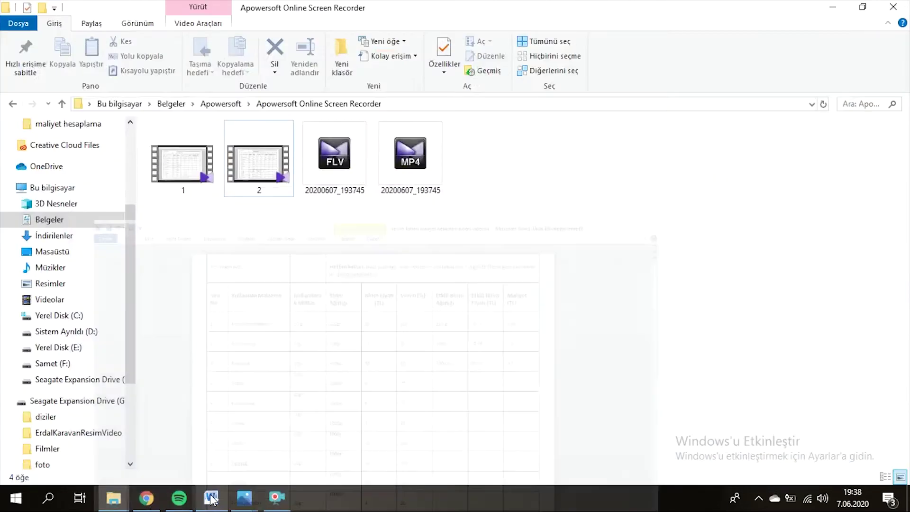
click(114, 498)
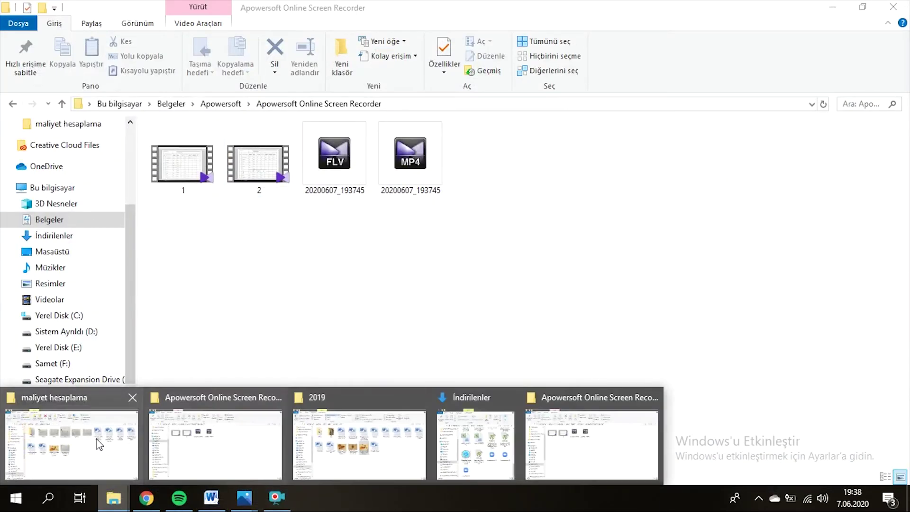
click(98, 444)
click(487, 178)
double_click(488, 177)
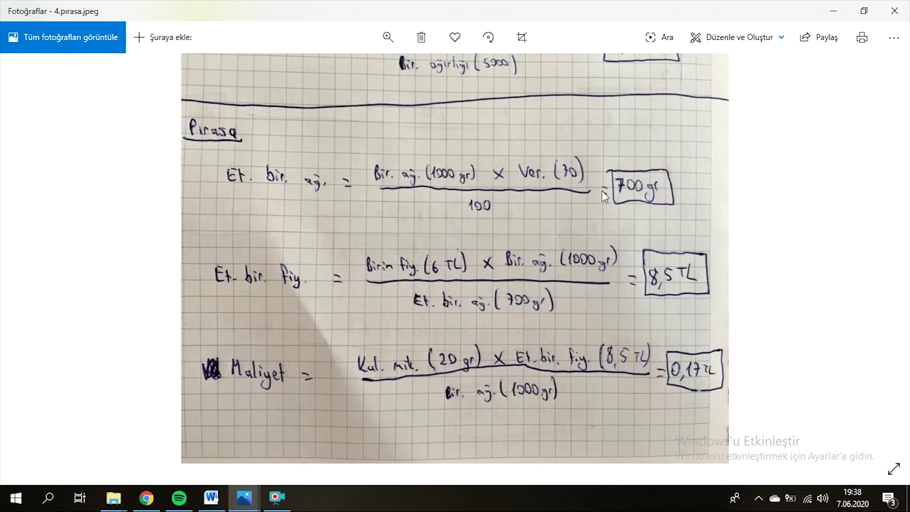
Enter "700 gr" as the Etkili Birim Ağırlığı of Pırasa in the Word table.
click(211, 498)
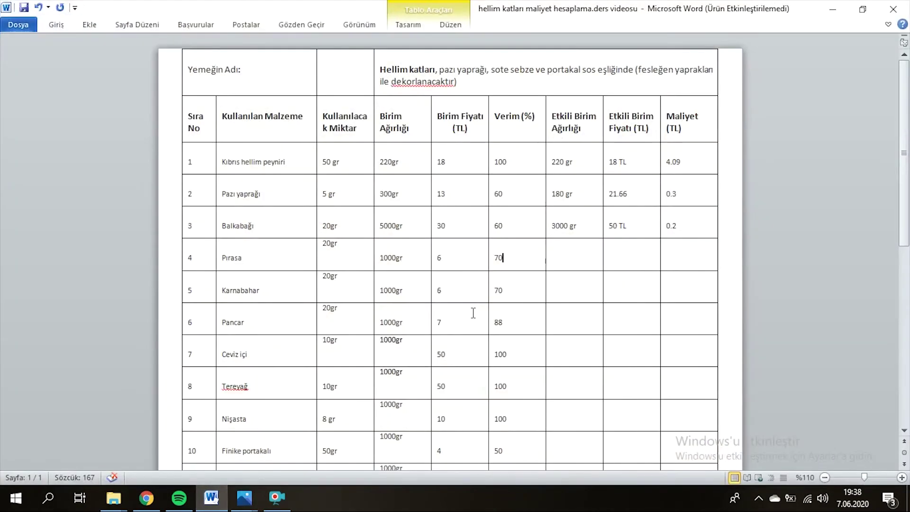
text(700 G)
key(BackSpace)
key(BackSpace)
text(gr)
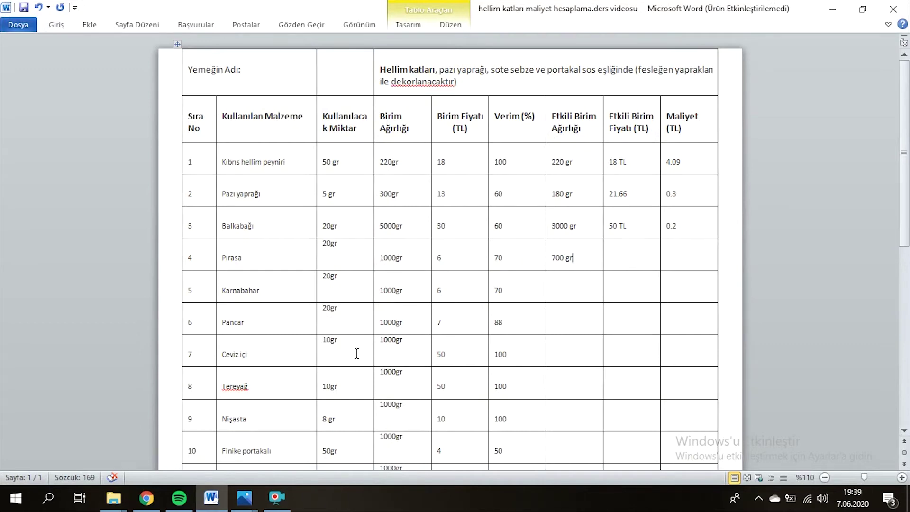
Check the effective unit price calculation for Pırasa and enter "8.5 TL" as its Etkili Birim Fiyatı.
click(218, 501)
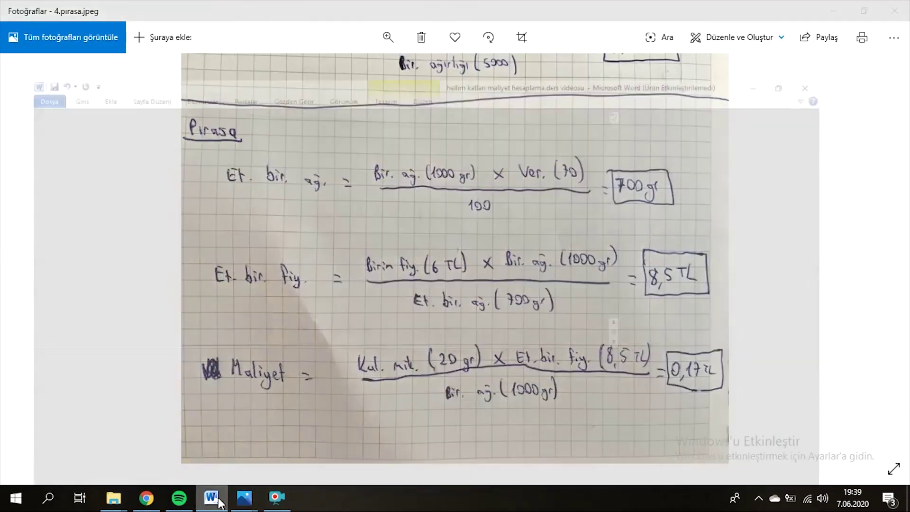
click(218, 500)
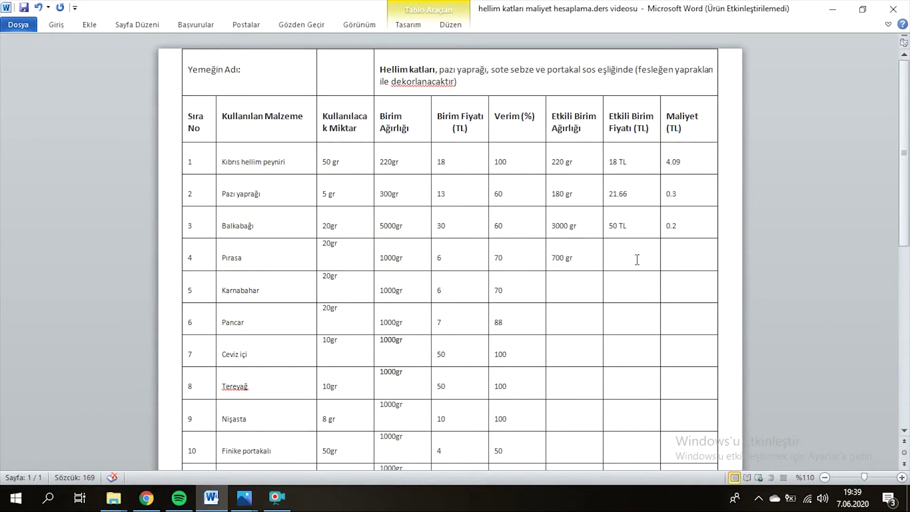
click(201, 508)
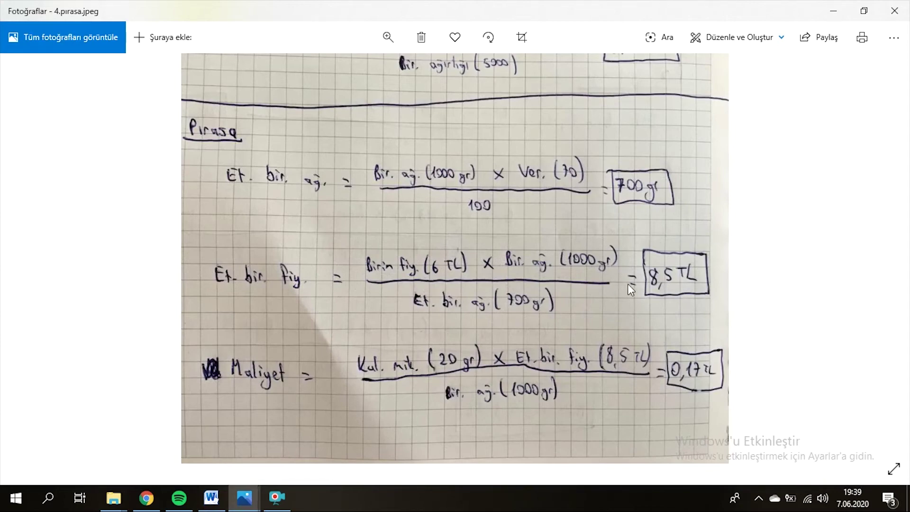
click(211, 497)
click(639, 257)
text(8.5 TL)
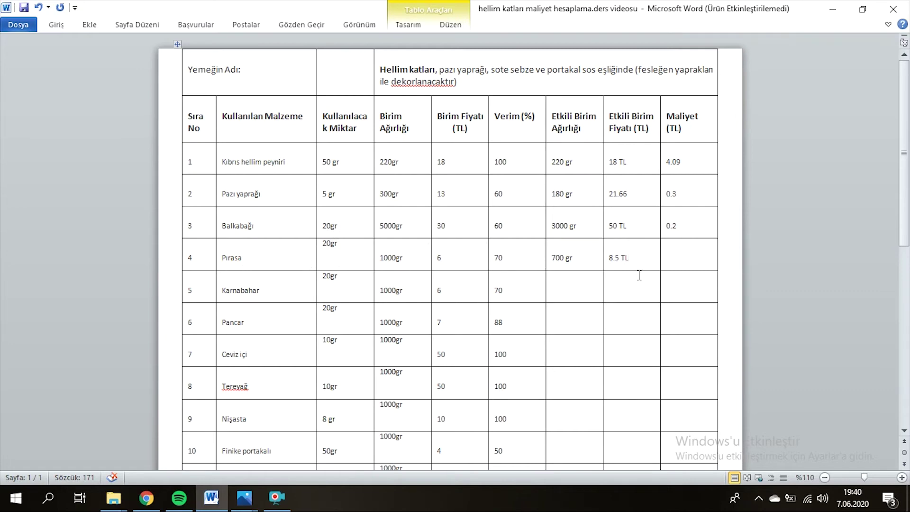
Check the Pırasa cost calculation in the image and enter 0.17 as its Maliyet.
click(244, 498)
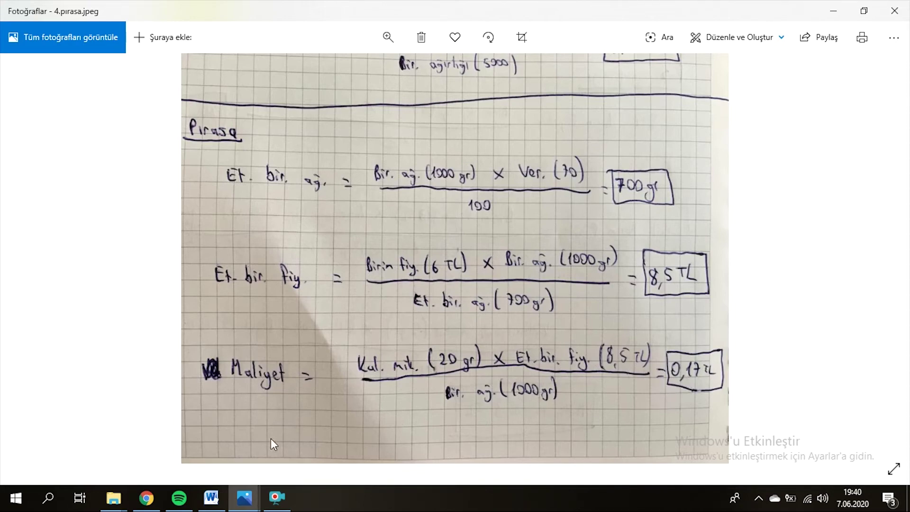
click(209, 498)
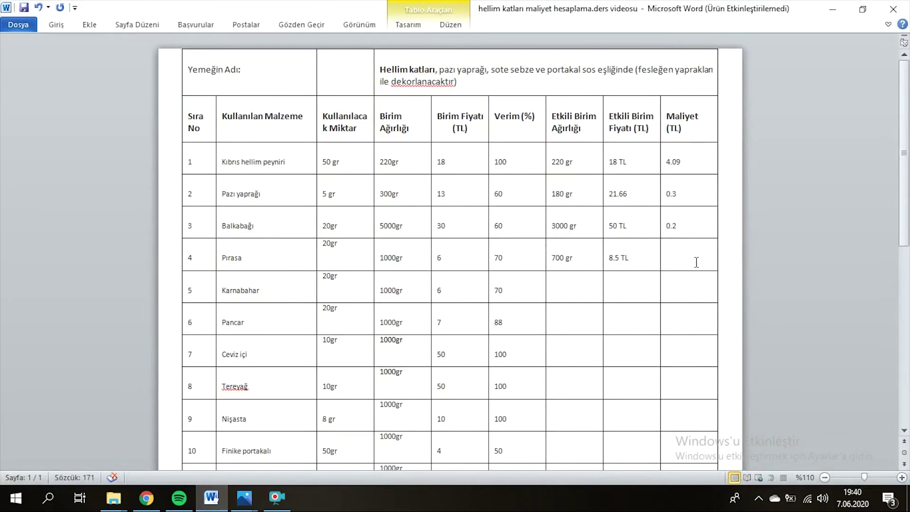
text(0.17)
Show the Karnabahar calculation image "5." and enter "700 gr" as the Etkili Birim Ağırlığı in the Karnabahar row.
click(569, 290)
click(215, 504)
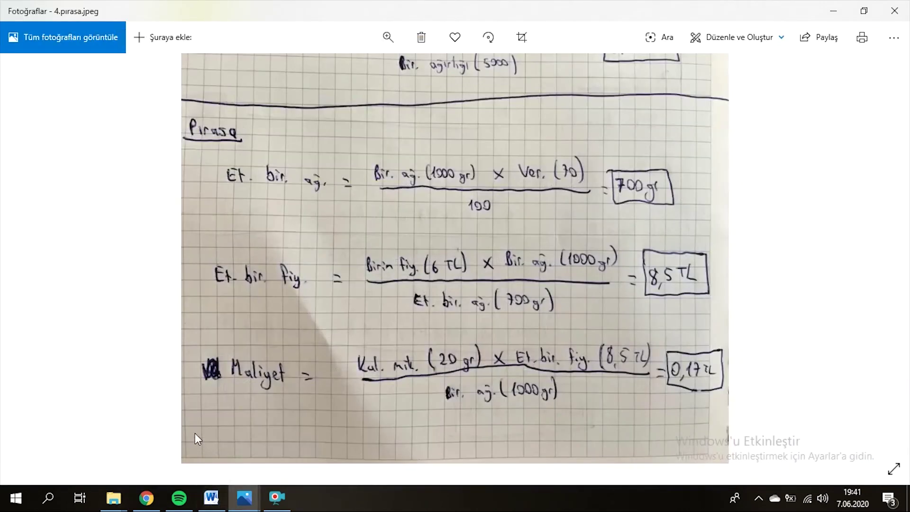
key(Right)
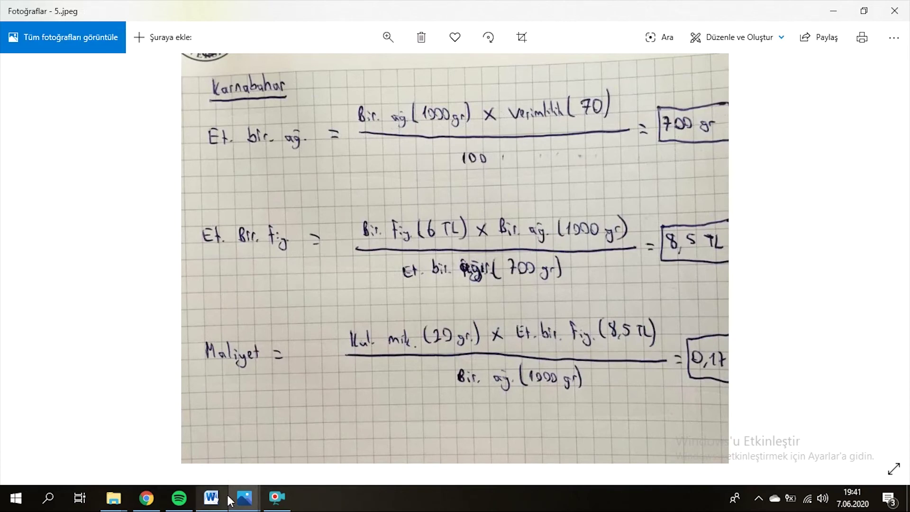
click(211, 497)
text(700 gr)
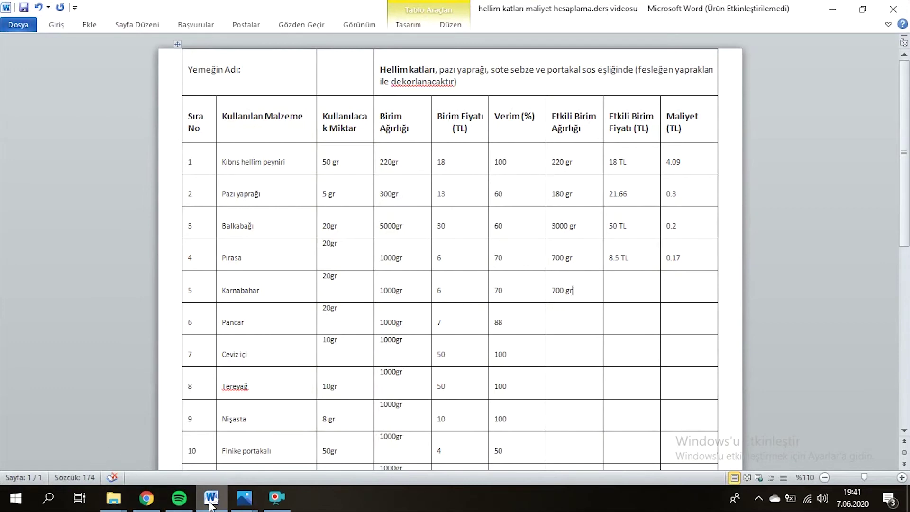
Check the effective unit price calculation for Karnabahar in the image and enter "8.5 TL" as its Etkili Birim Fiyatı in the Word table.
click(244, 497)
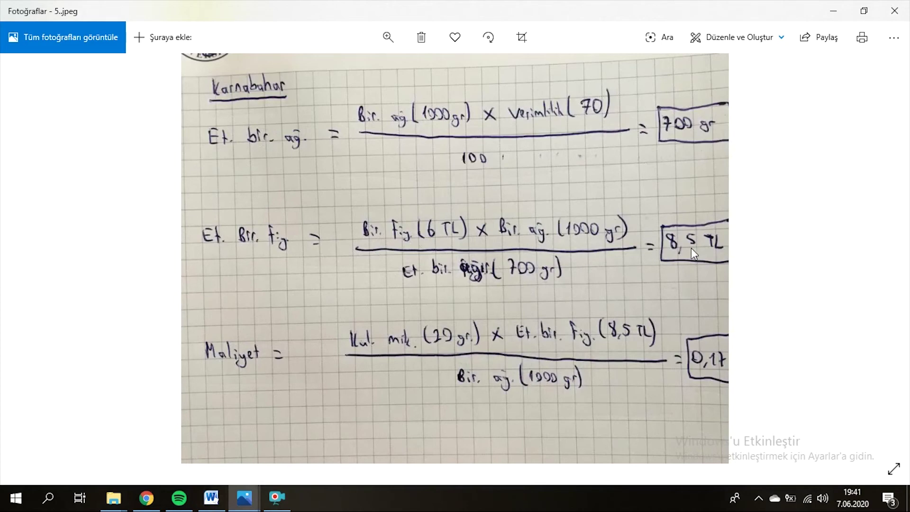
click(201, 508)
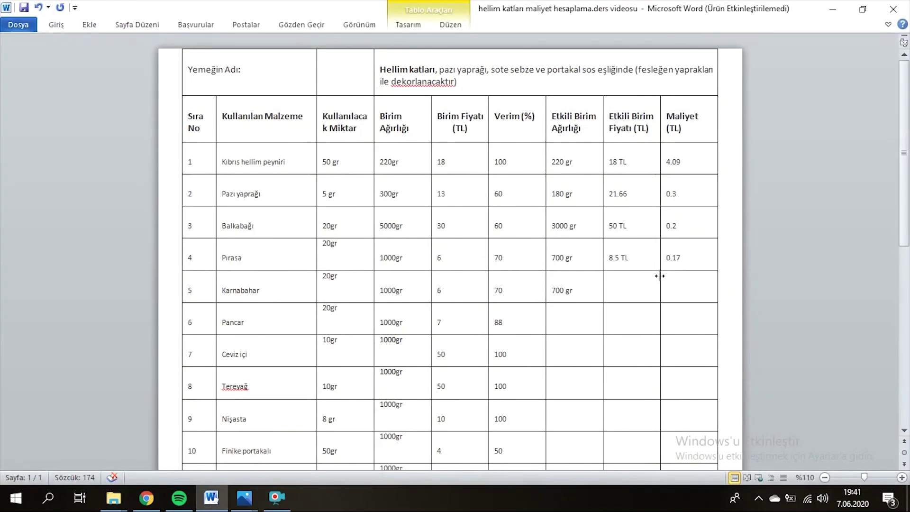
text(8.5 TL)
Check the Karnabahar cost calculation in the image and enter 0.17 as its Maliyet in the Word table.
click(244, 498)
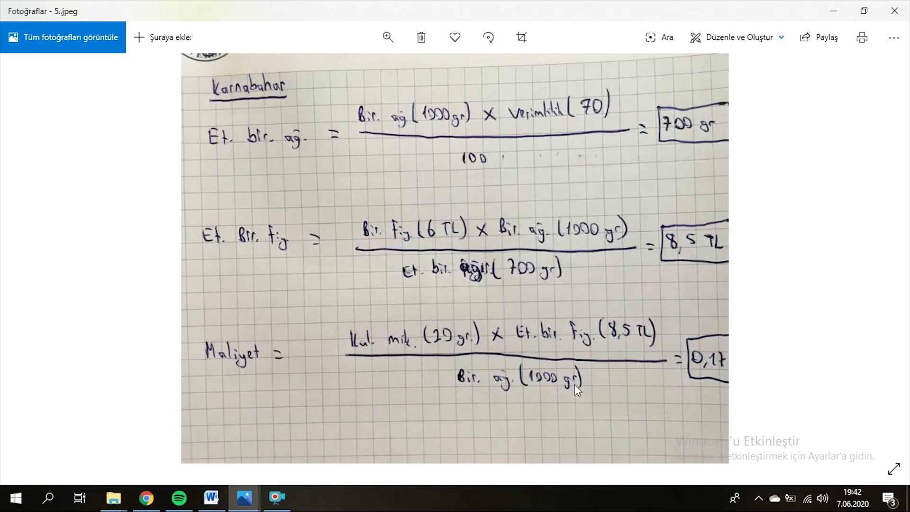
click(211, 498)
click(690, 291)
text(0.17)
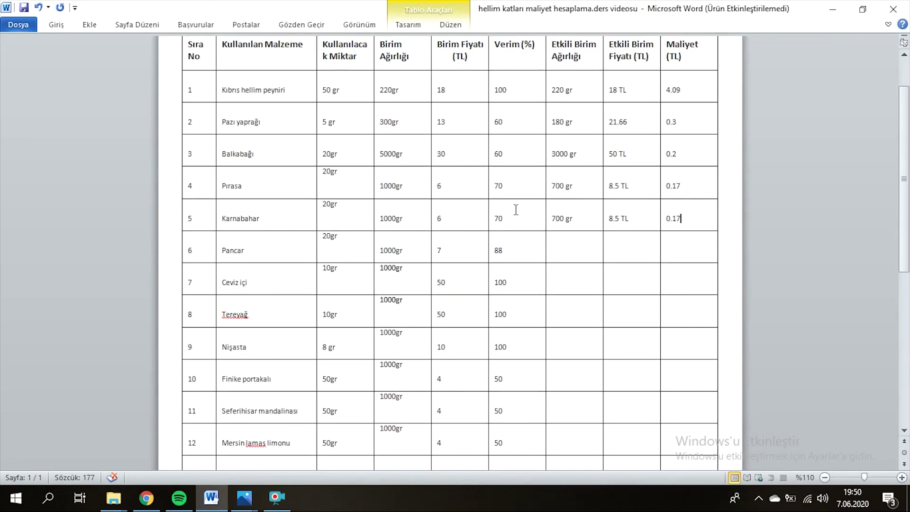
Check the yield of Ceviz içi and enter "1000 gr" as its Etkili Birim Ağırlığı.
scroll(516, 205, up, 2)
scroll(521, 224, down, 1)
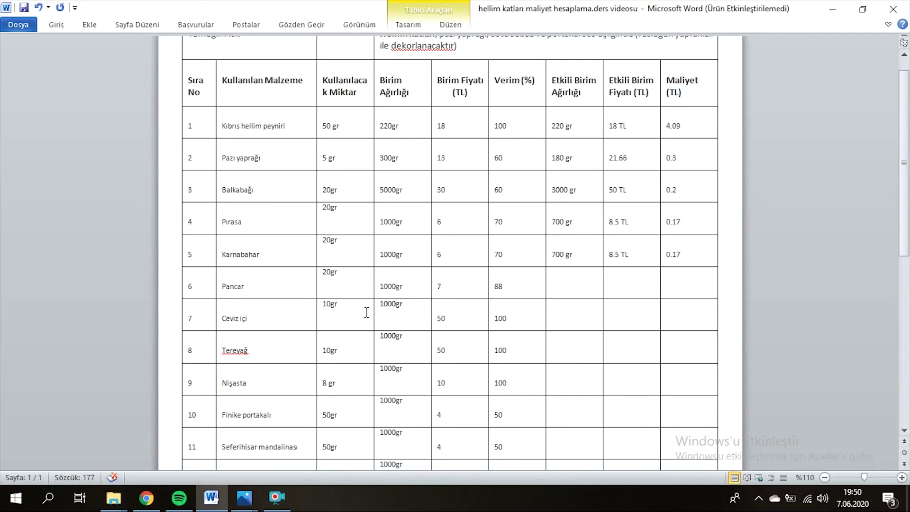
click(571, 319)
drag(515, 316, 495, 316)
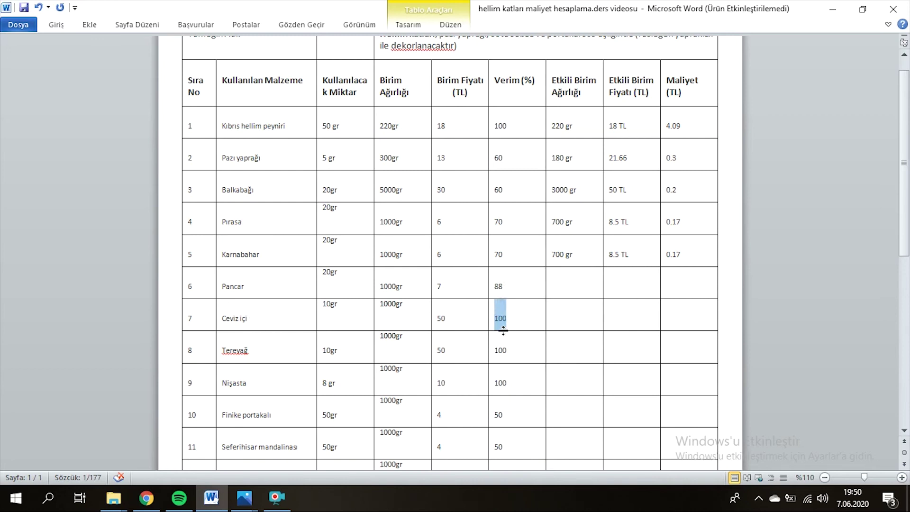
click(337, 315)
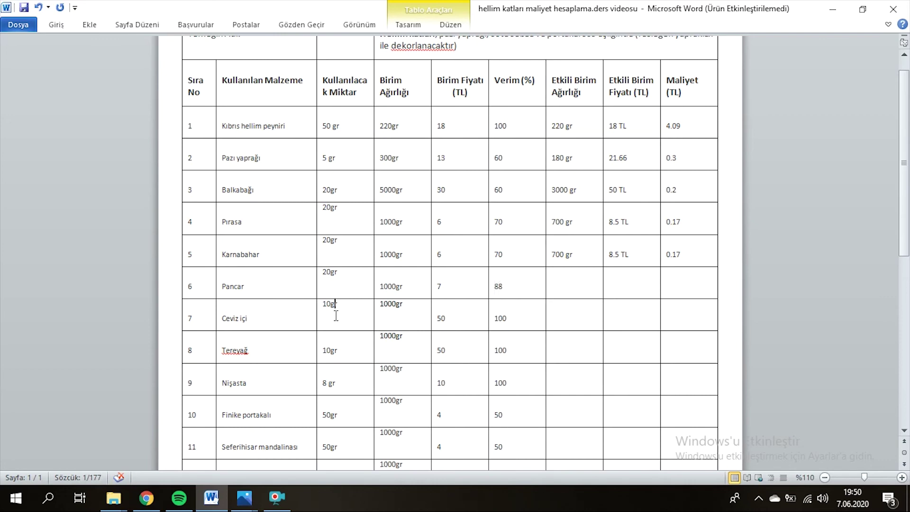
click(558, 319)
text(1000 gr)
Check the Birim Fiyatı of Ceviz içi and enter "50 TL" as its Etkili Birim Fiyatı.
double_click(441, 319)
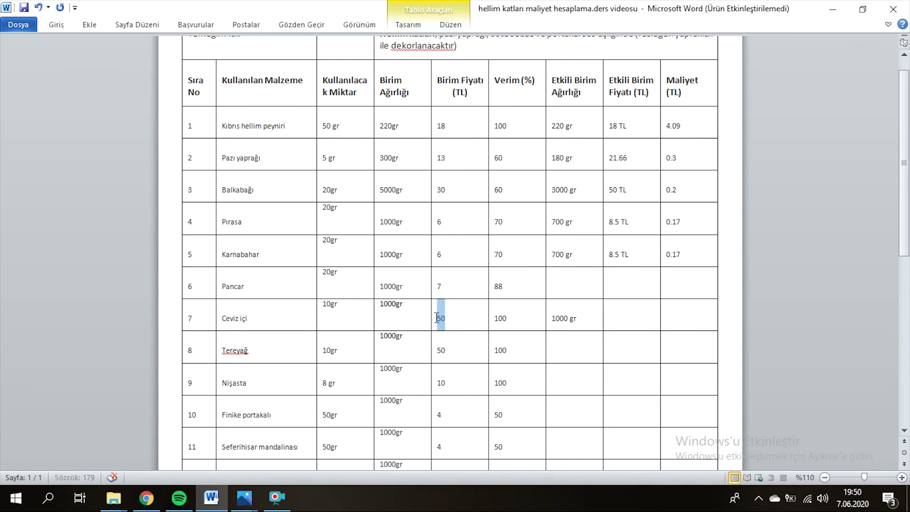
click(627, 317)
text(5)
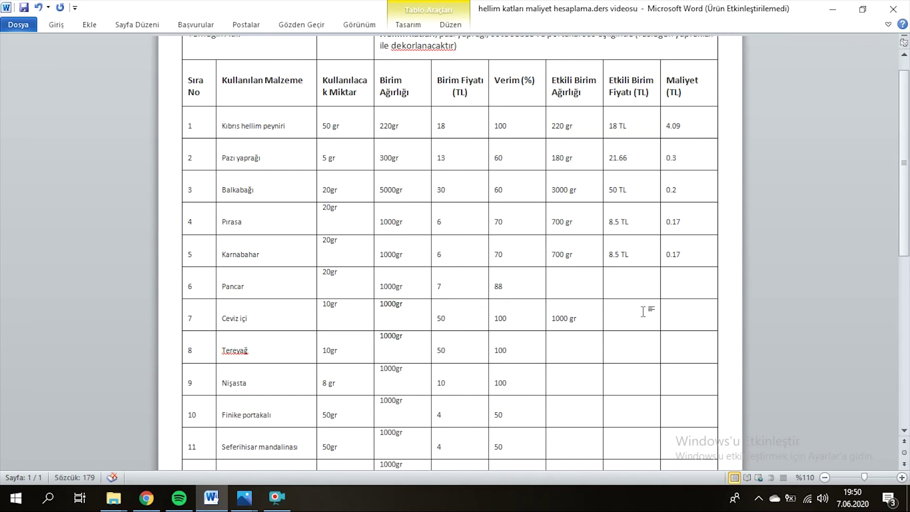
text(0 TL)
Review the used amount, effective unit price and unit weight of Ceviz içi, enter "0.5 TL" as its Maliyet, and dismiss the antivirus notification.
click(416, 314)
drag(341, 308, 325, 309)
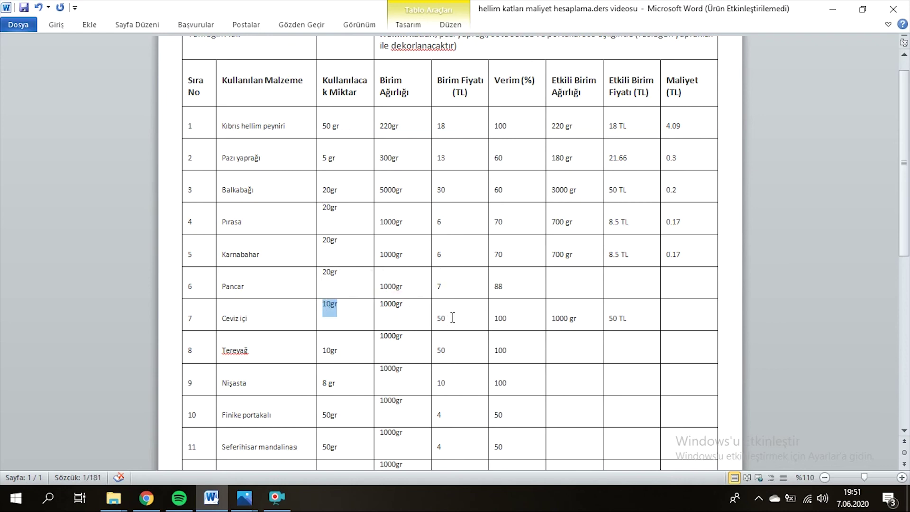
drag(635, 318, 607, 318)
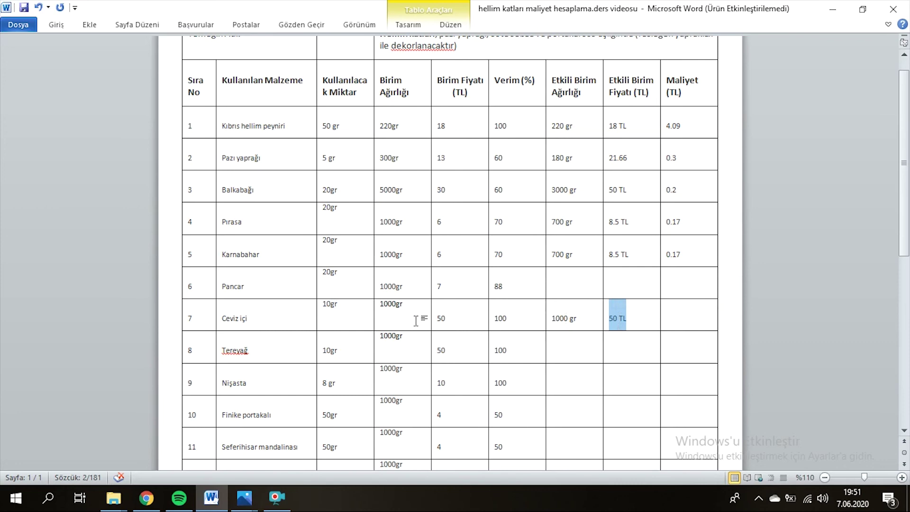
drag(421, 309, 381, 307)
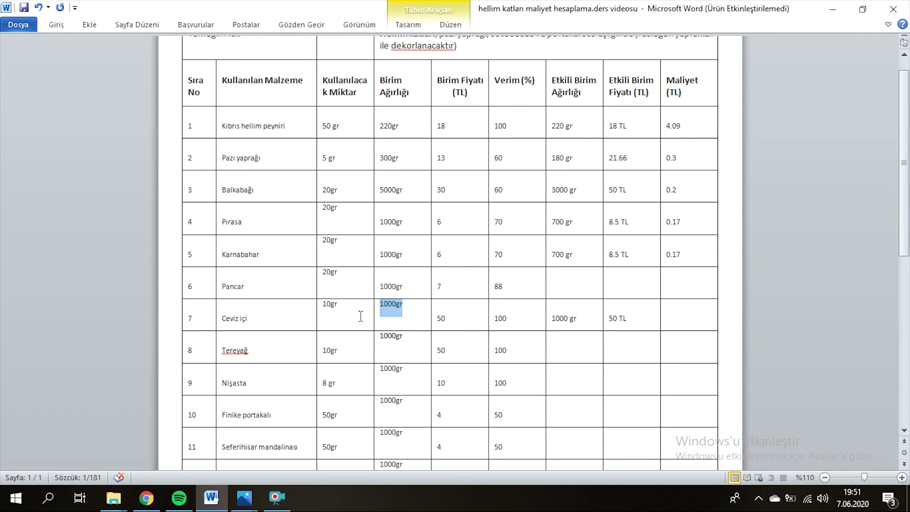
click(704, 317)
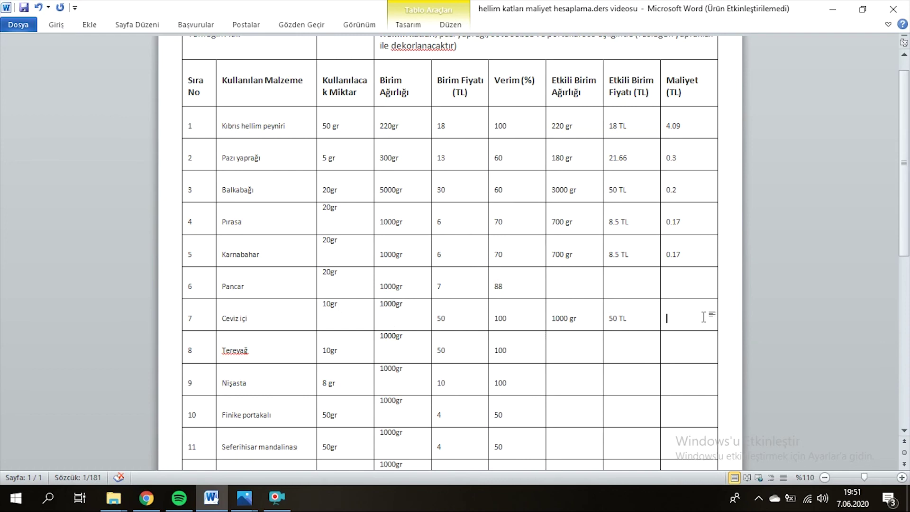
text(0.50)
key(BackSpace)
text(TL)
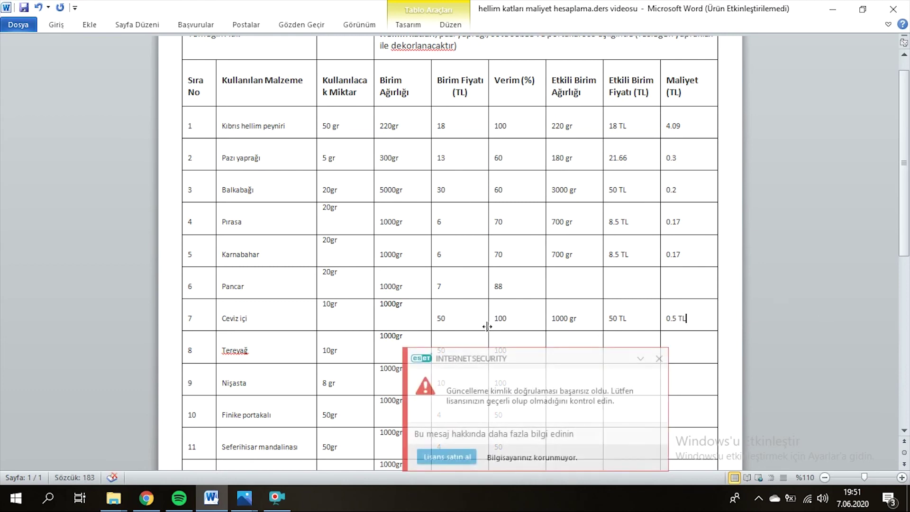
click(659, 359)
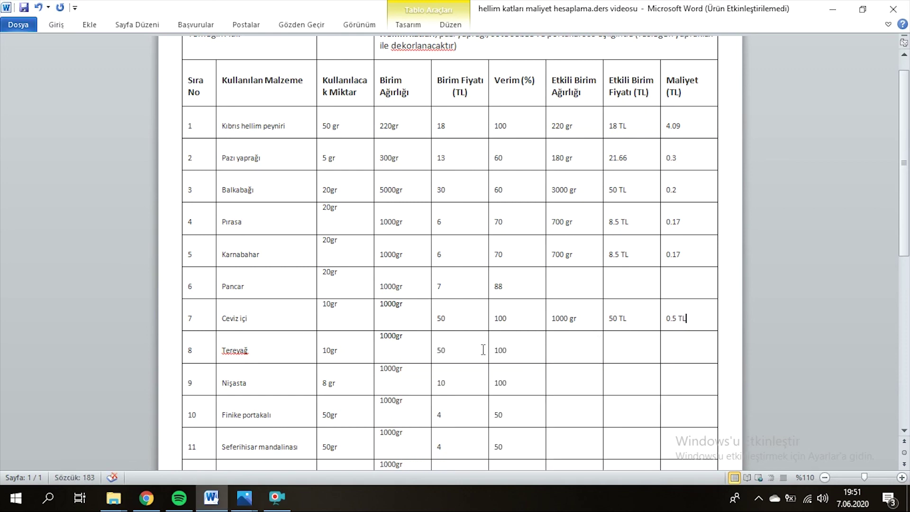
Look through the remaining ingredient rows of the Hellim katları table down to the Toplam Maliyet row.
mouse_move(211, 506)
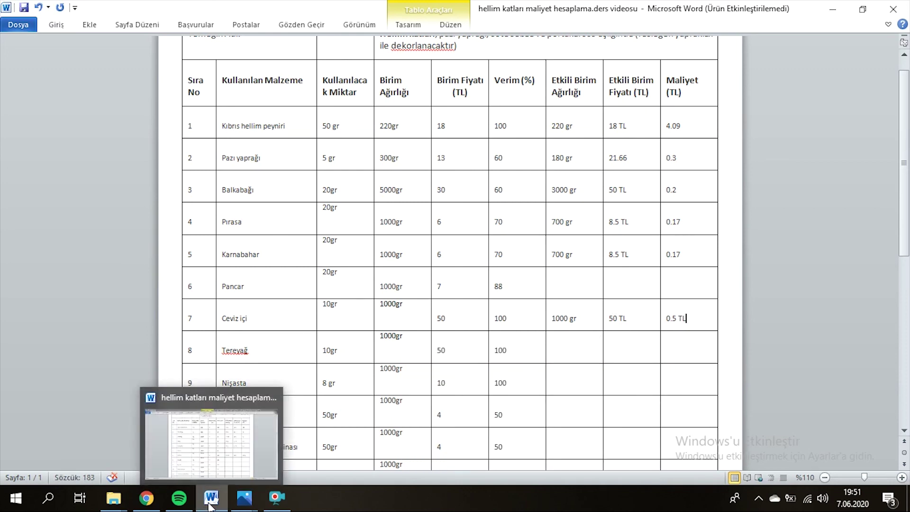
scroll(650, 223, down, 3)
scroll(571, 216, up, 3)
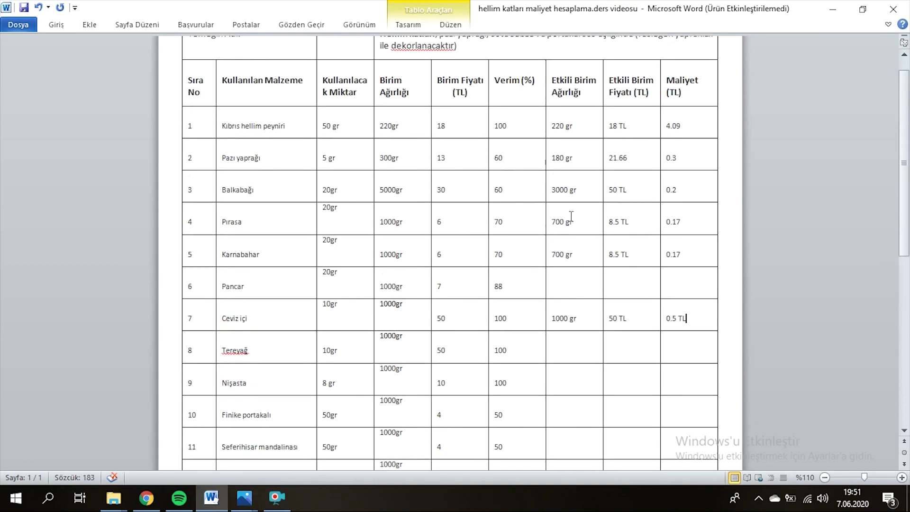
scroll(554, 245, down, 2)
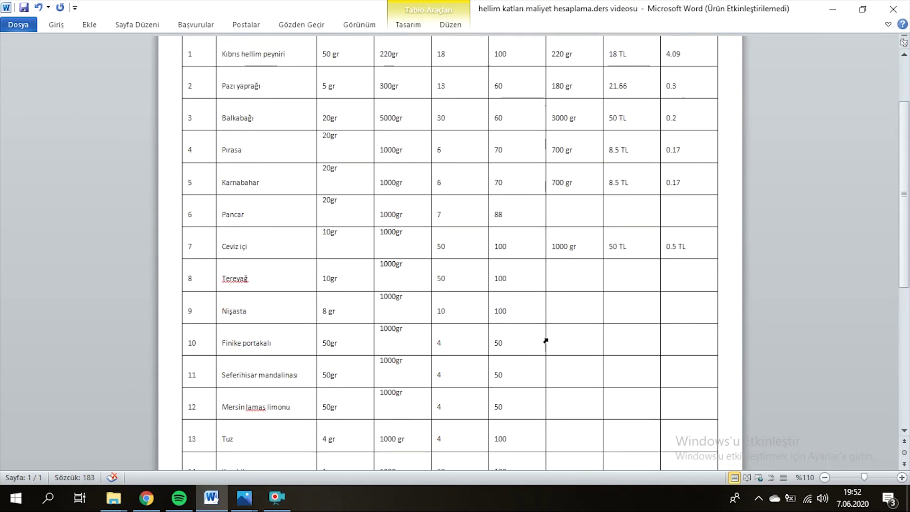
scroll(569, 379, down, 5)
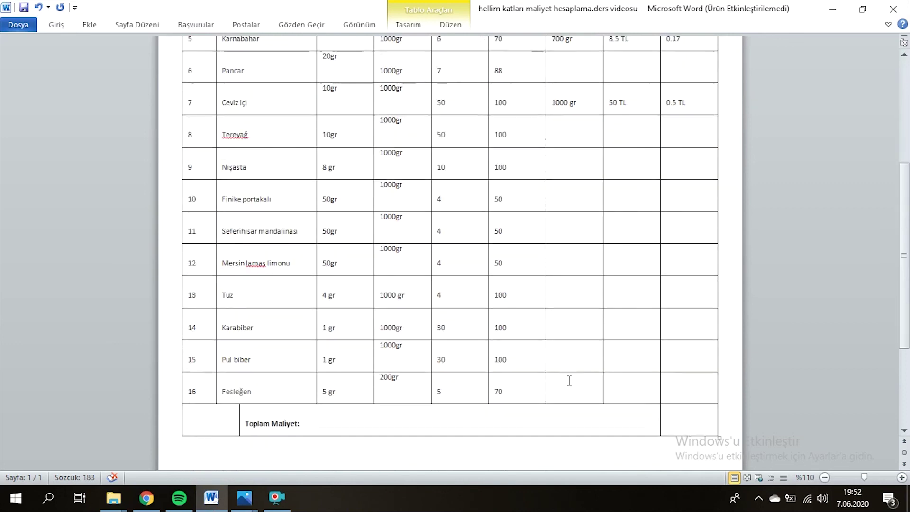
scroll(614, 353, up, 5)
scroll(518, 260, down, 3)
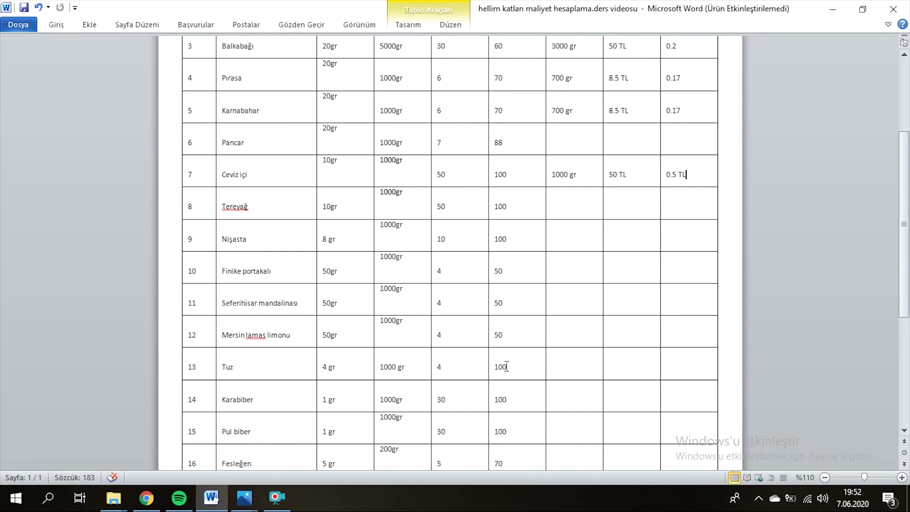
scroll(508, 386, down, 2)
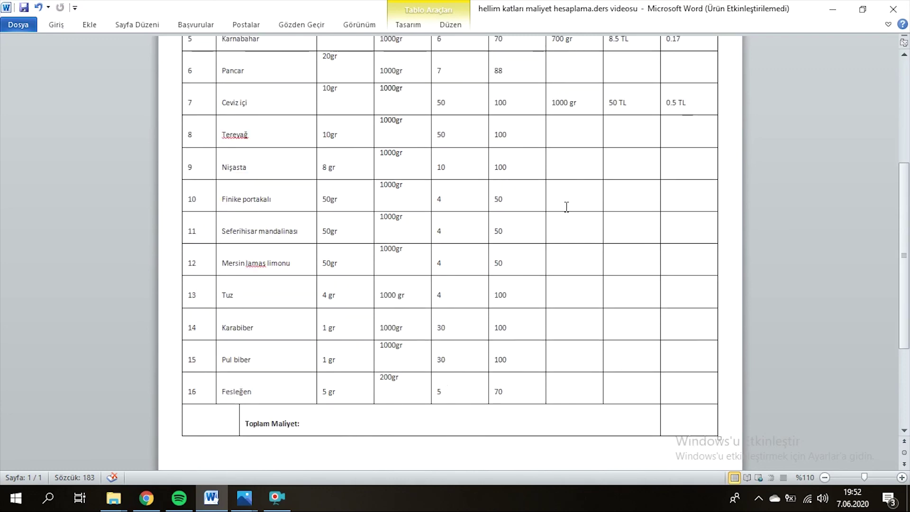
scroll(588, 179, up, 6)
scroll(583, 303, down, 9)
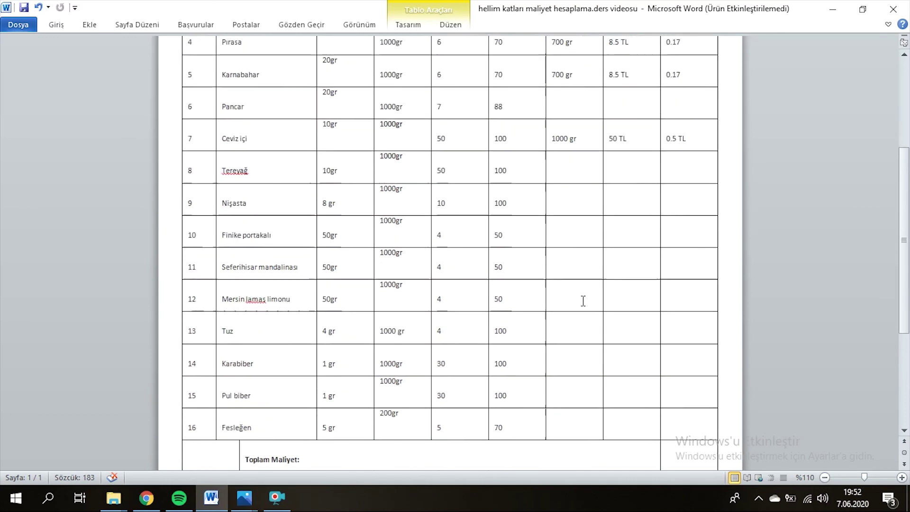
scroll(687, 309, up, 10)
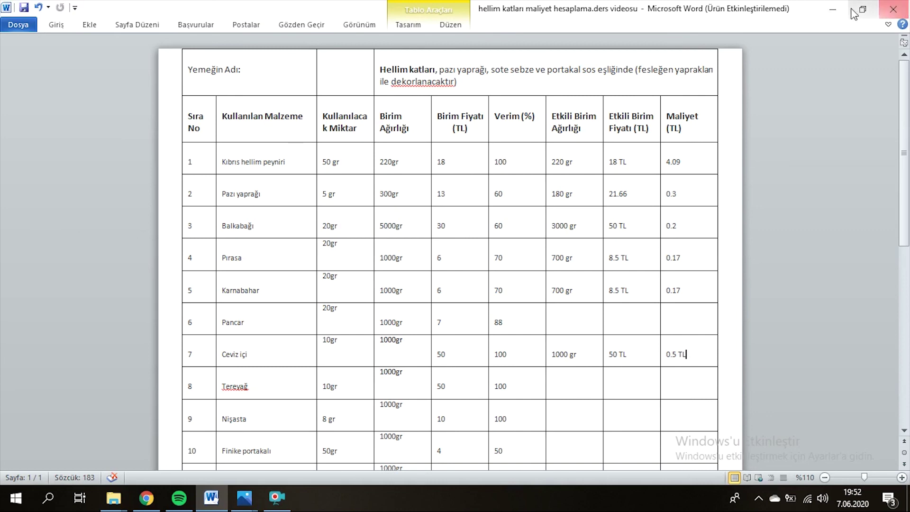
Minimize the Hellim katları document and open "hasanpaşa köfte maliyet hesaplama" from the maliyet hesaplama folder in a maximized window.
click(832, 9)
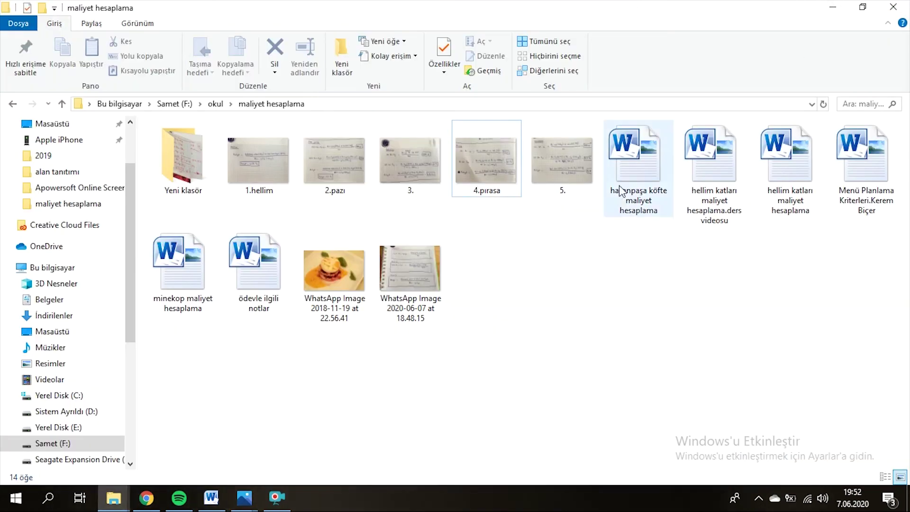
click(637, 188)
double_click(636, 188)
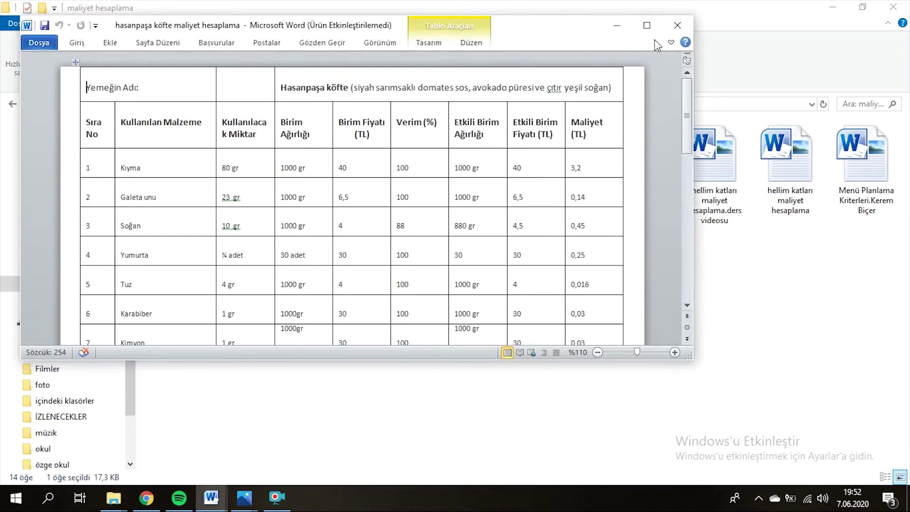
click(656, 20)
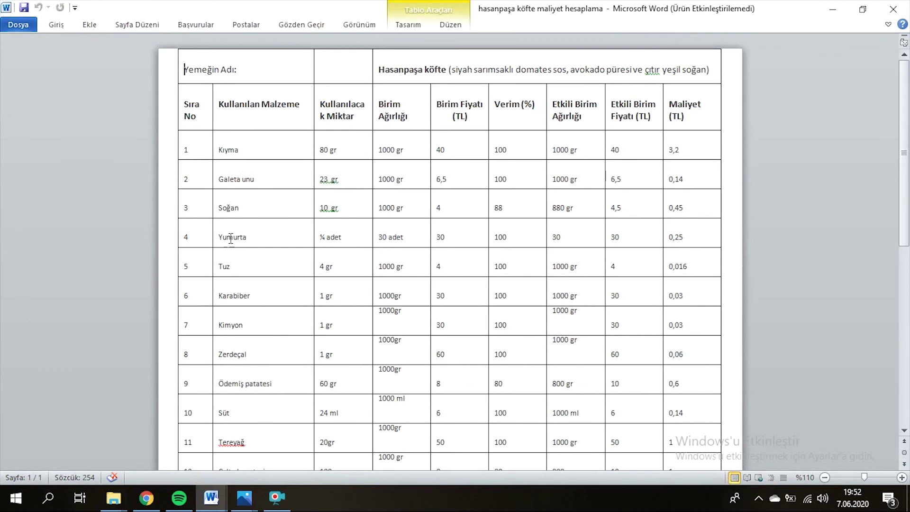
Examine the completed Hasanpaşa köfte cost table from its ingredient rows down to the Toplam Maliyet row.
scroll(228, 309, down, 1)
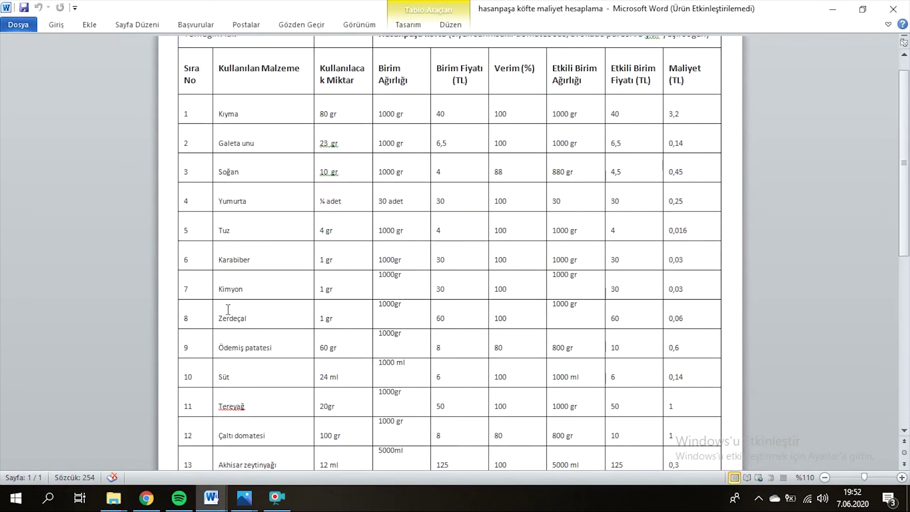
scroll(261, 399, down, 3)
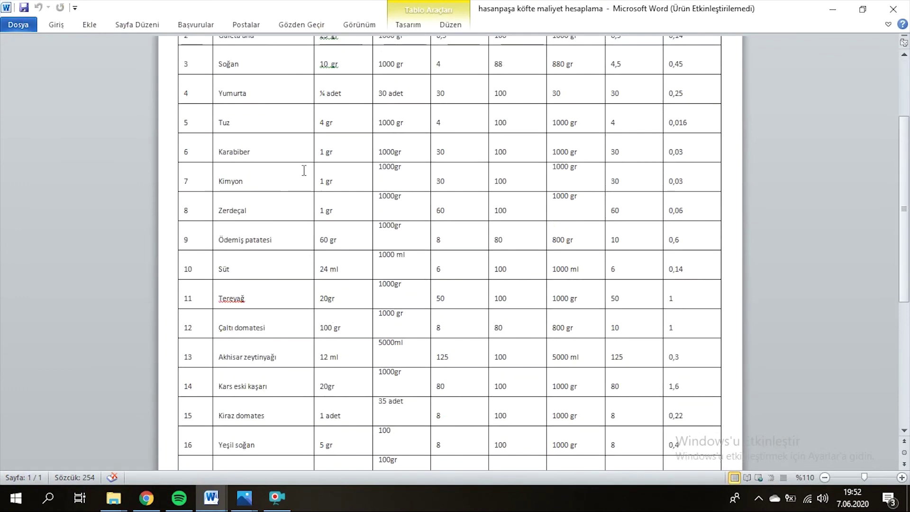
scroll(314, 295, down, 5)
scroll(349, 282, up, 9)
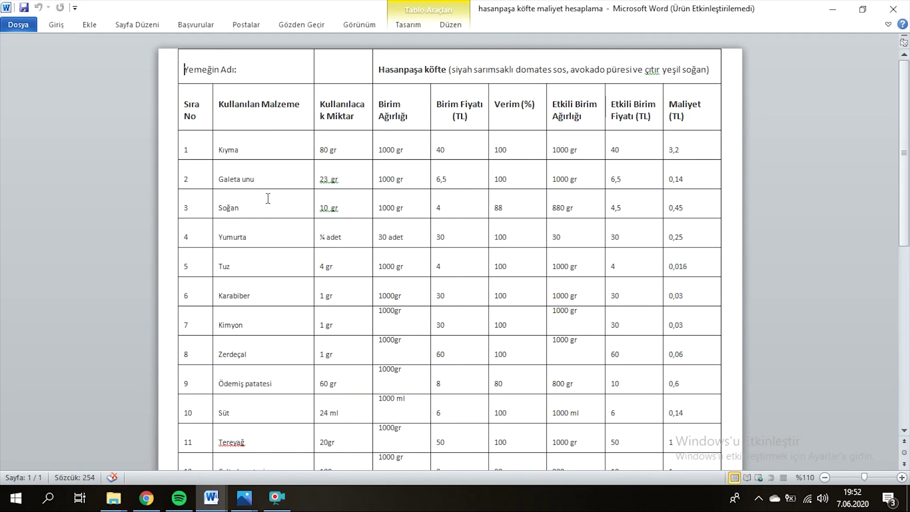
scroll(685, 173, down, 8)
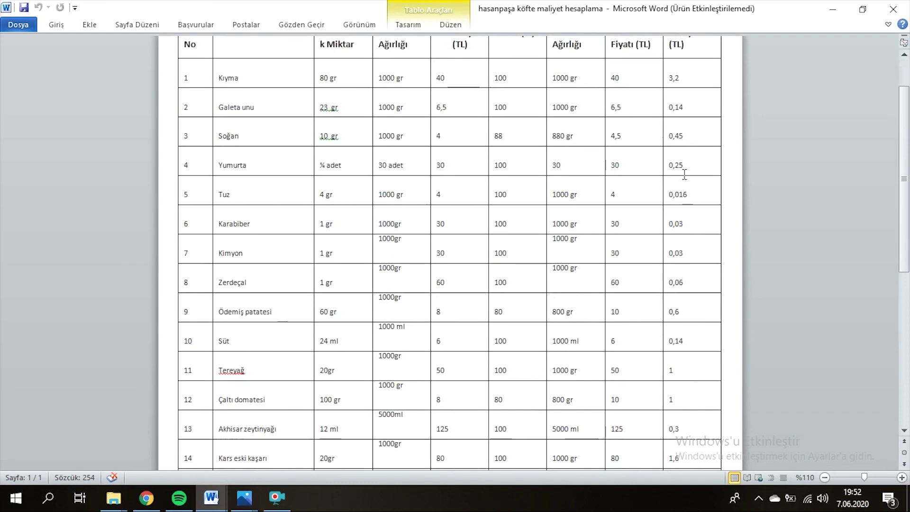
scroll(663, 254, down, 1)
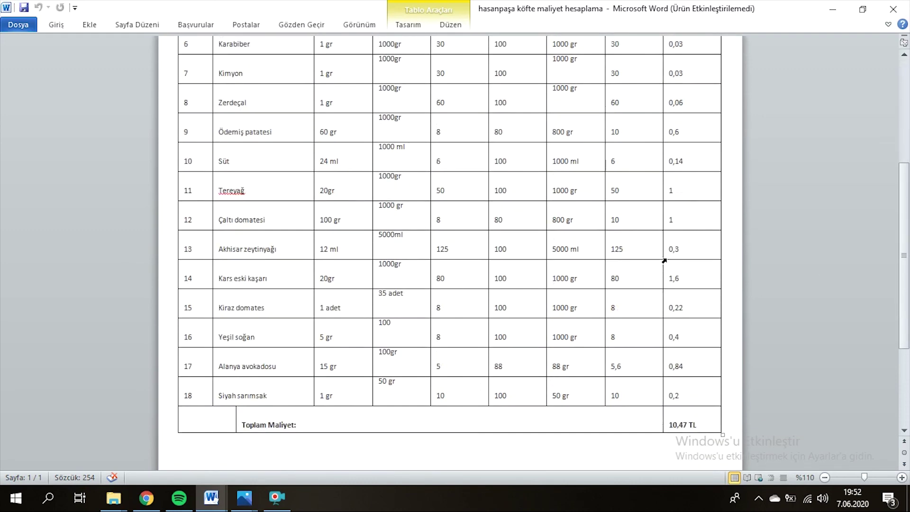
scroll(683, 227, down, 1)
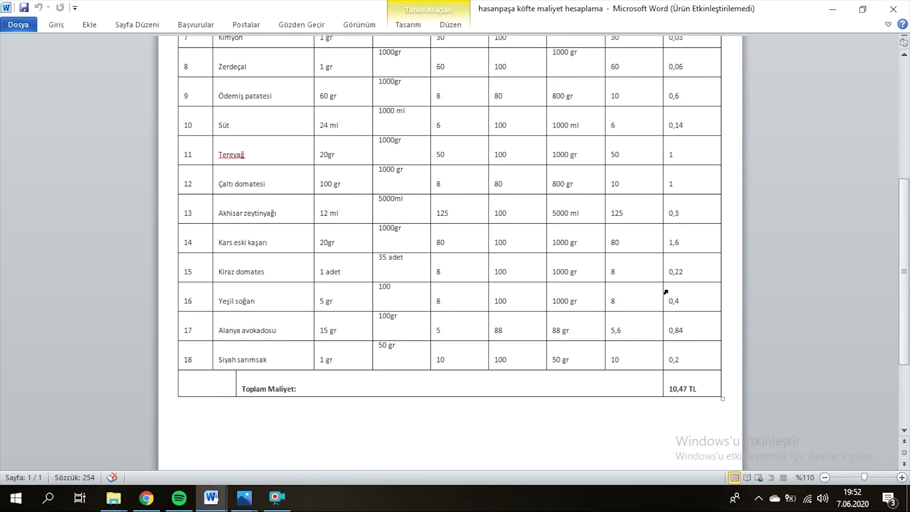
scroll(666, 297, up, 10)
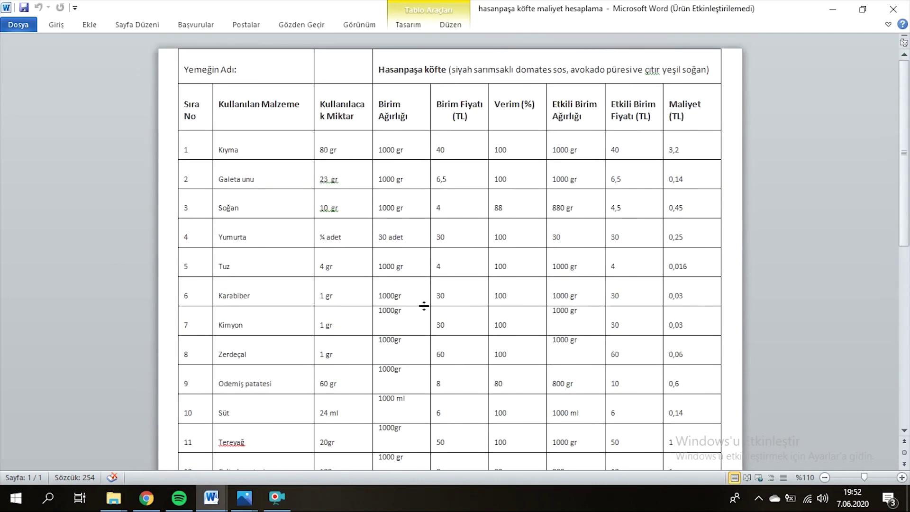
scroll(622, 269, down, 10)
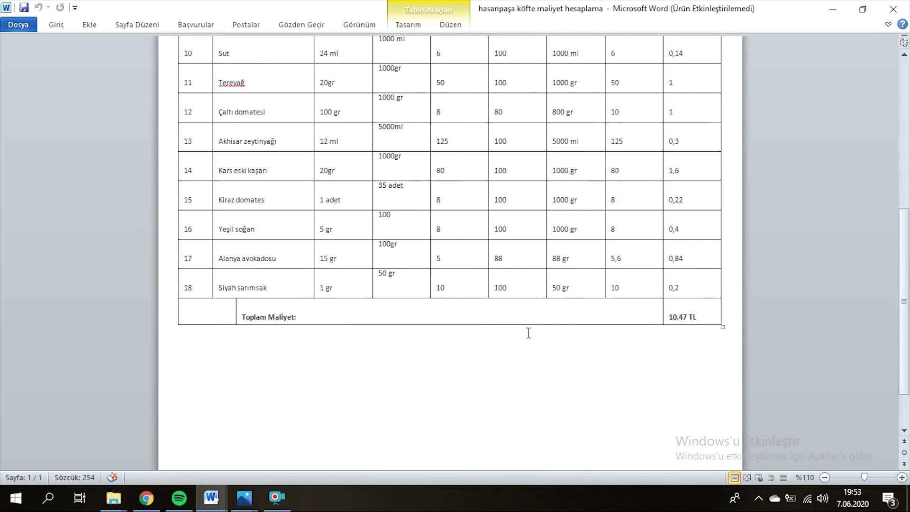
scroll(436, 343, down, 2)
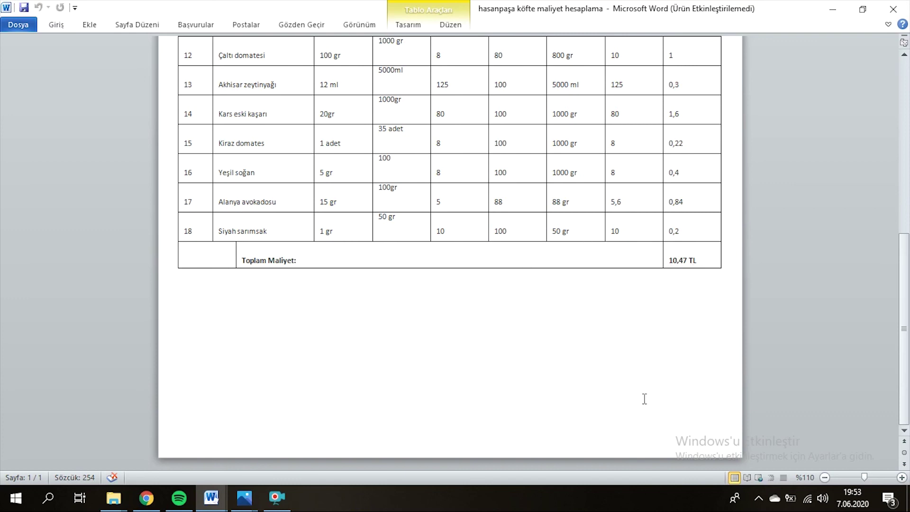
scroll(438, 253, up, 13)
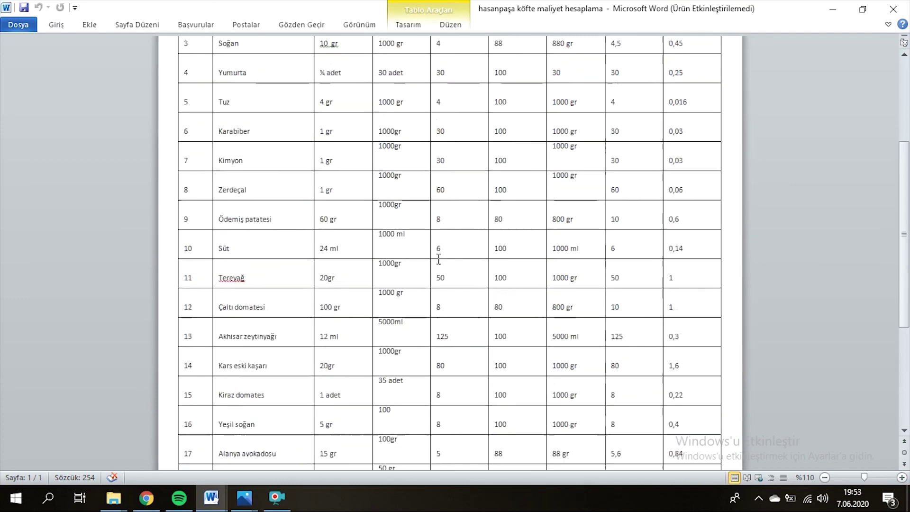
scroll(455, 206, up, 2)
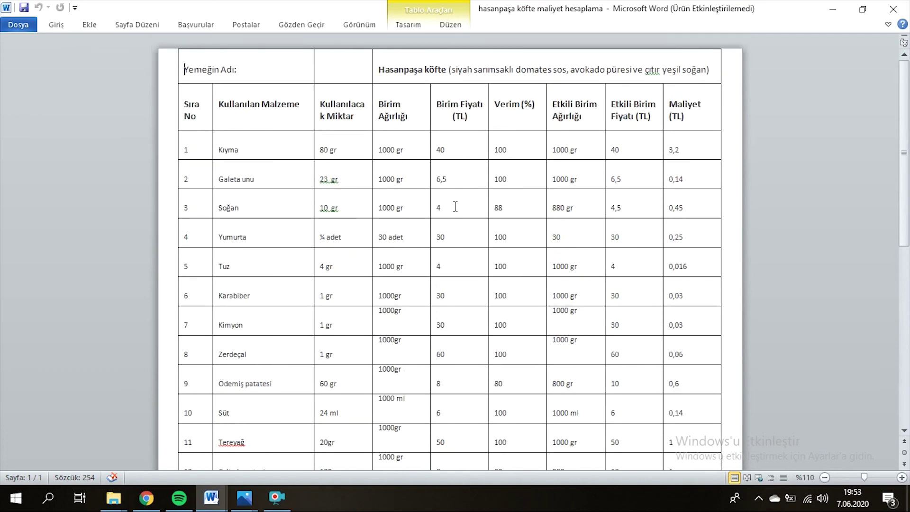
scroll(457, 207, down, 15)
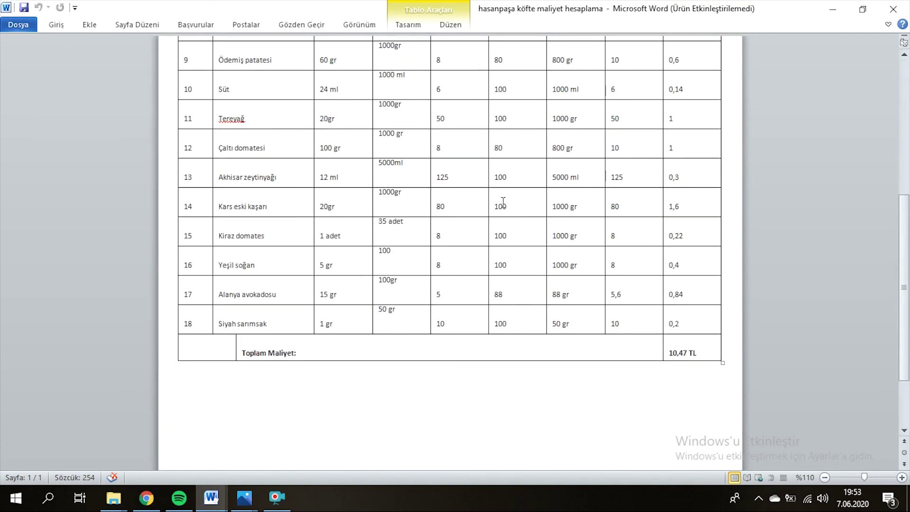
scroll(482, 195, up, 15)
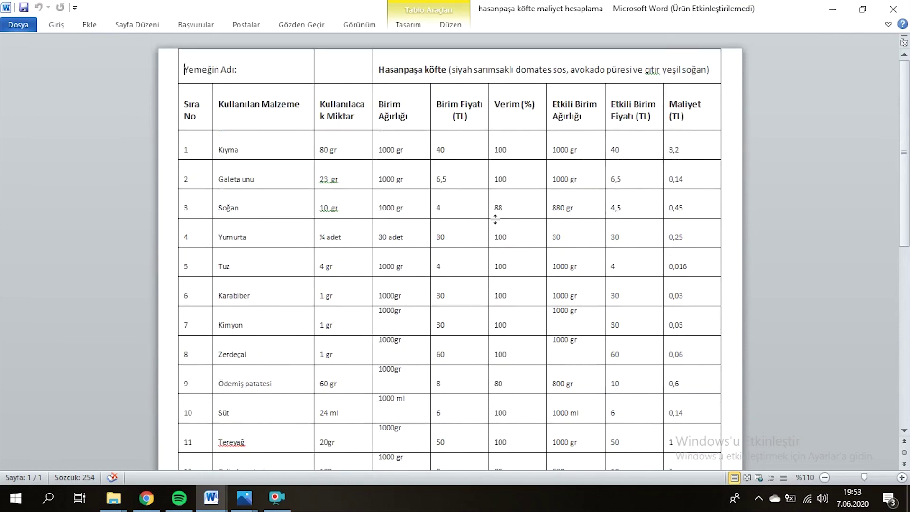
scroll(474, 271, down, 5)
scroll(505, 263, up, 5)
scroll(505, 262, down, 1)
scroll(506, 263, up, 1)
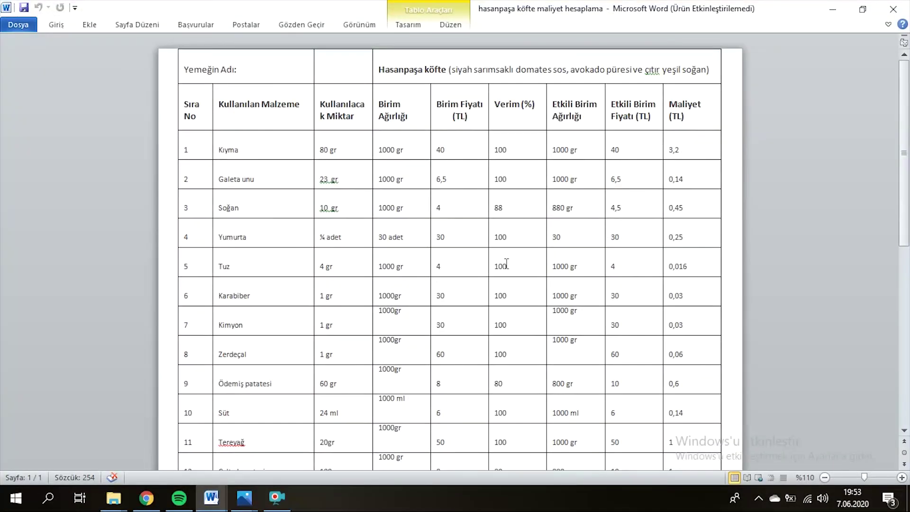